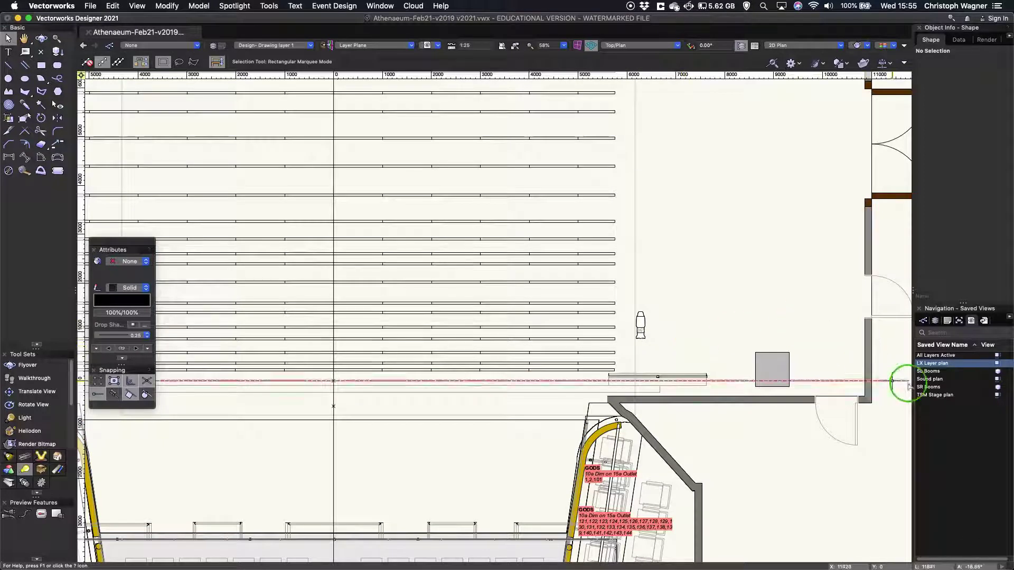
# Restore the SL Booms saved view from the Saved Views palette
pyautogui.doubleClick(930, 372)
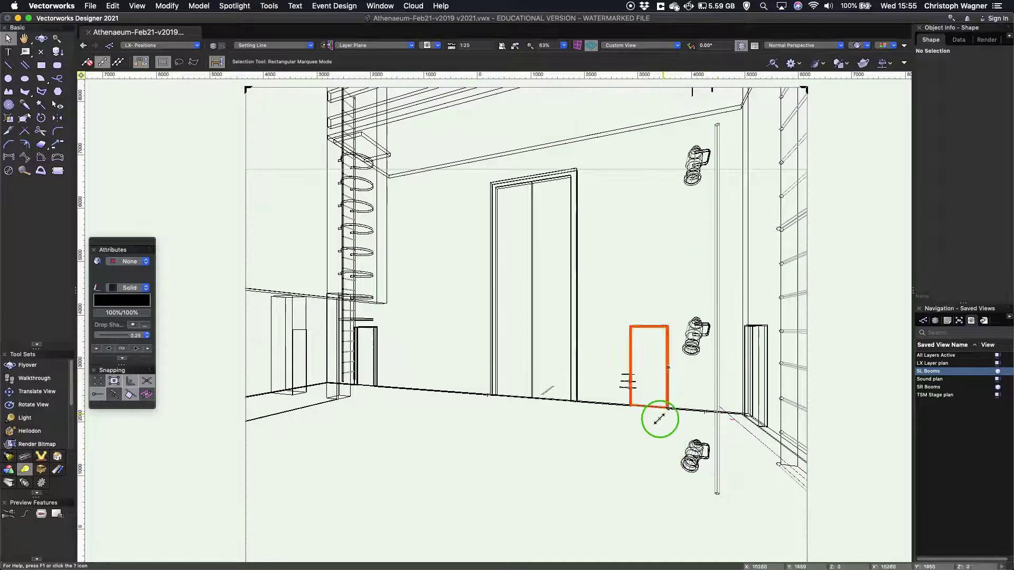
pyautogui.click(689, 455)
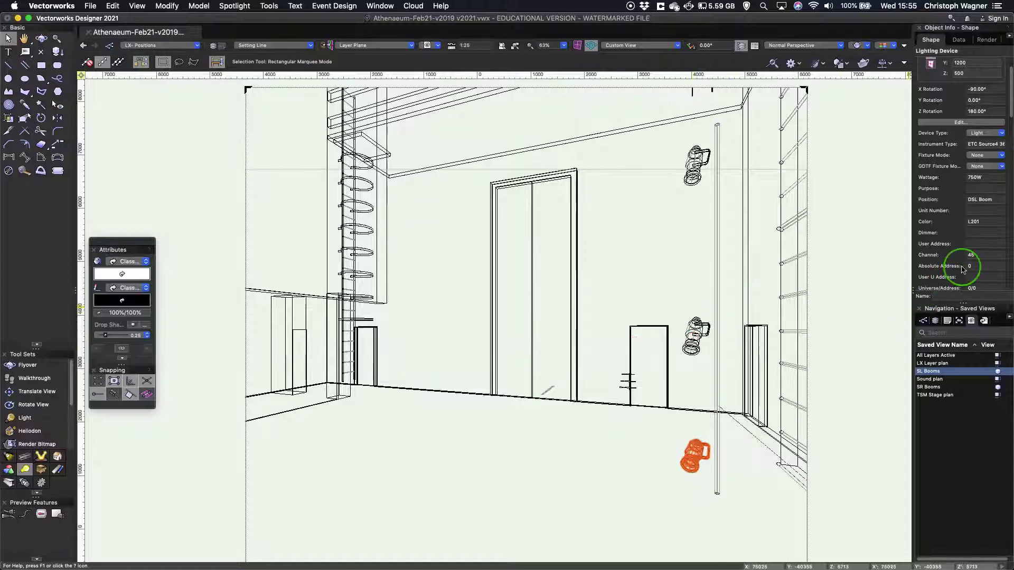
pyautogui.click(697, 334)
pyautogui.click(696, 165)
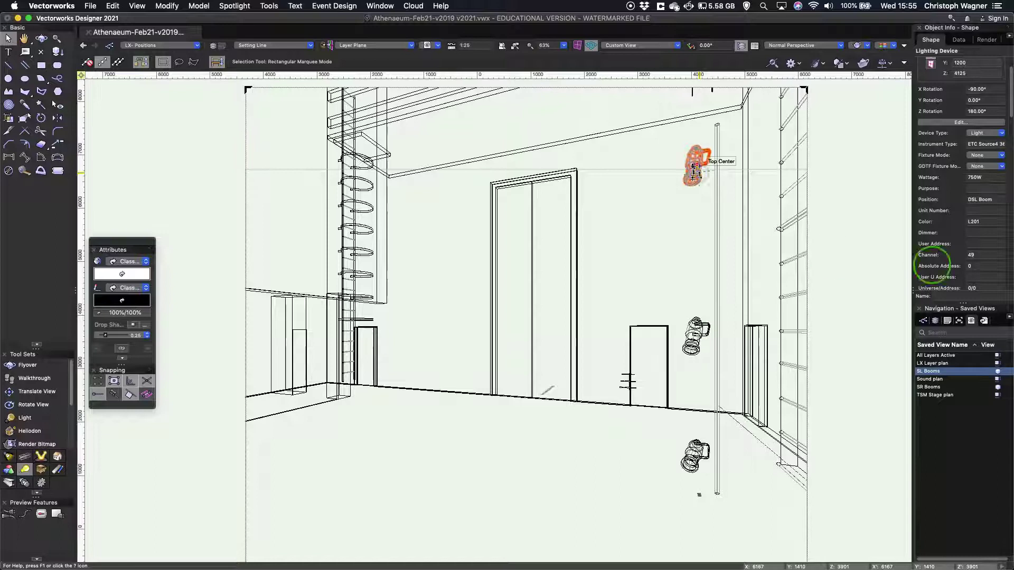
pyautogui.scroll(3, 941, 265)
pyautogui.scroll(-10, 941, 265)
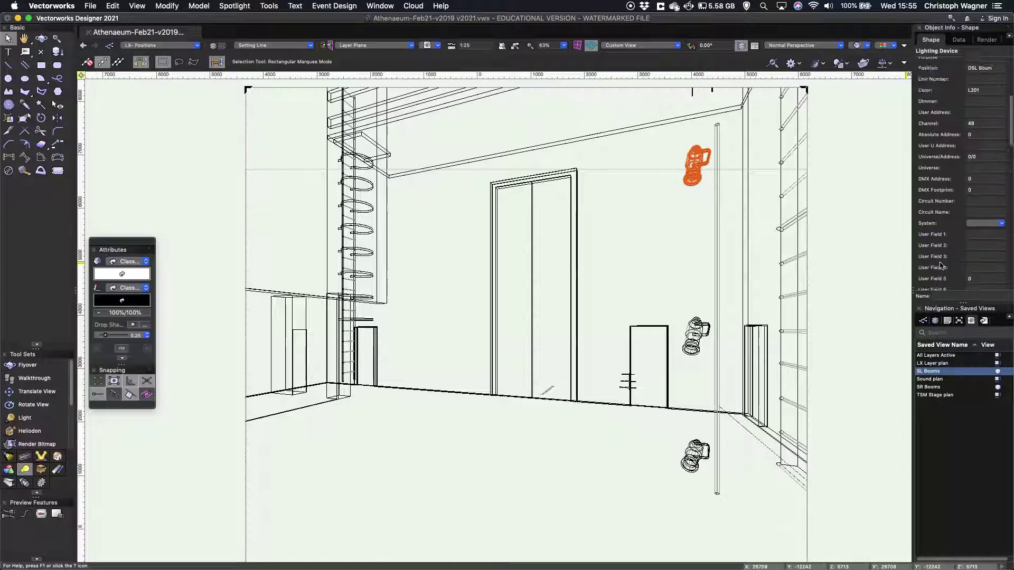
pyautogui.scroll(-12, 941, 265)
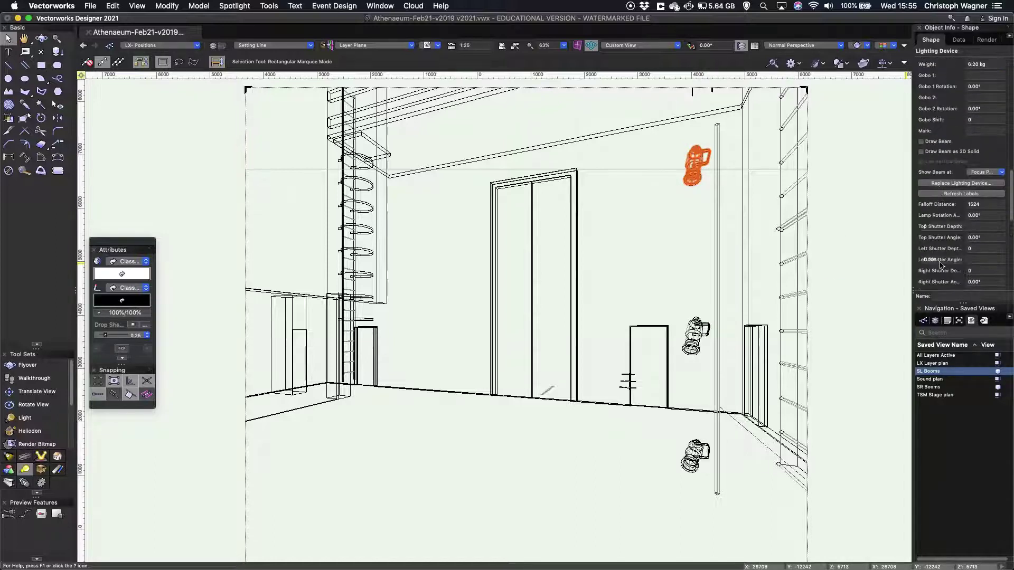
pyautogui.scroll(-4, 941, 265)
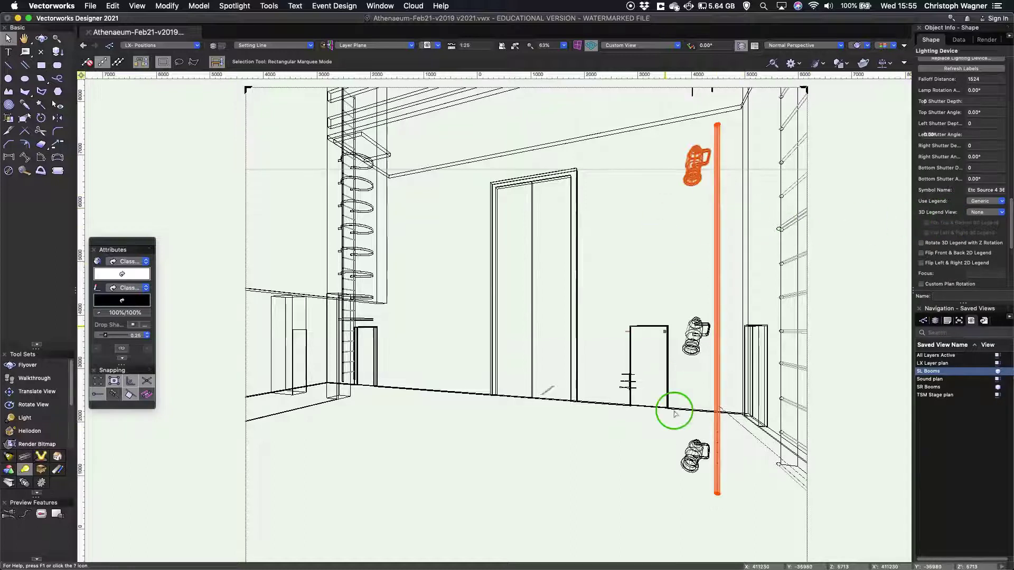
pyautogui.keyDown('shift'); pyautogui.click(695, 335); pyautogui.keyUp('shift')
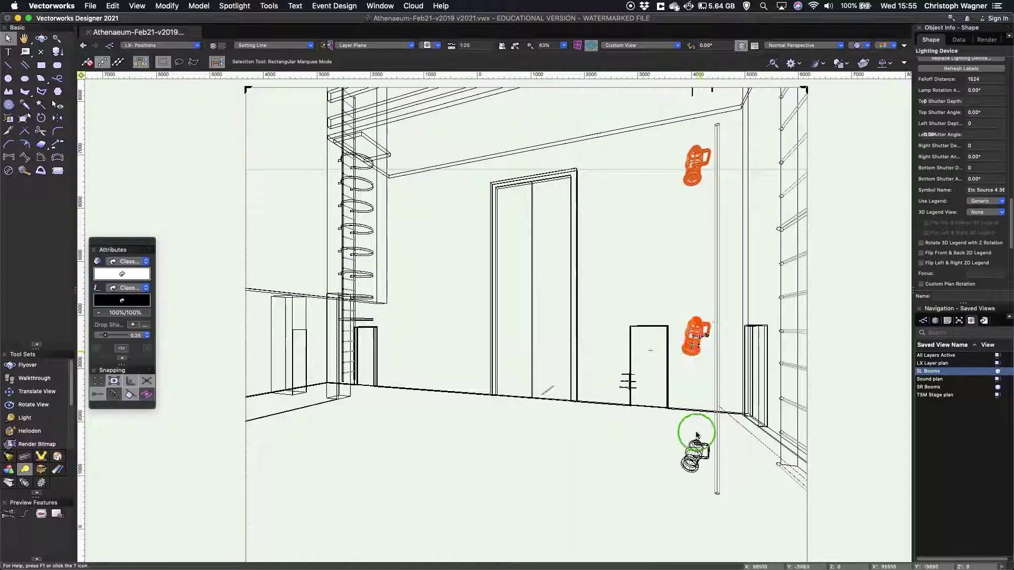
pyautogui.click(655, 429)
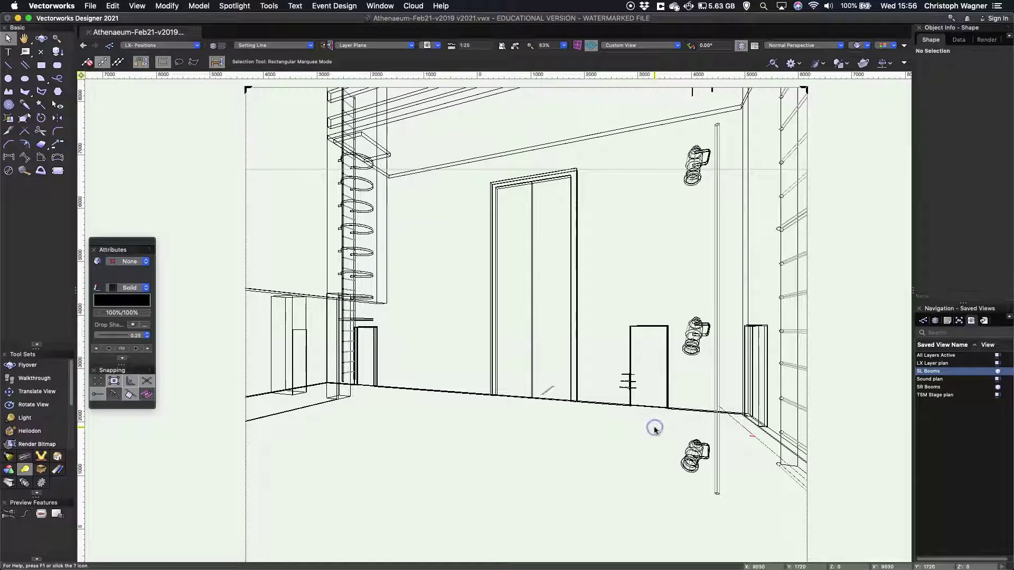
# Open the Label Legend Manager from the Spotlight Label Legend menu
pyautogui.click(241, 6)
pyautogui.moveTo(338, 108)
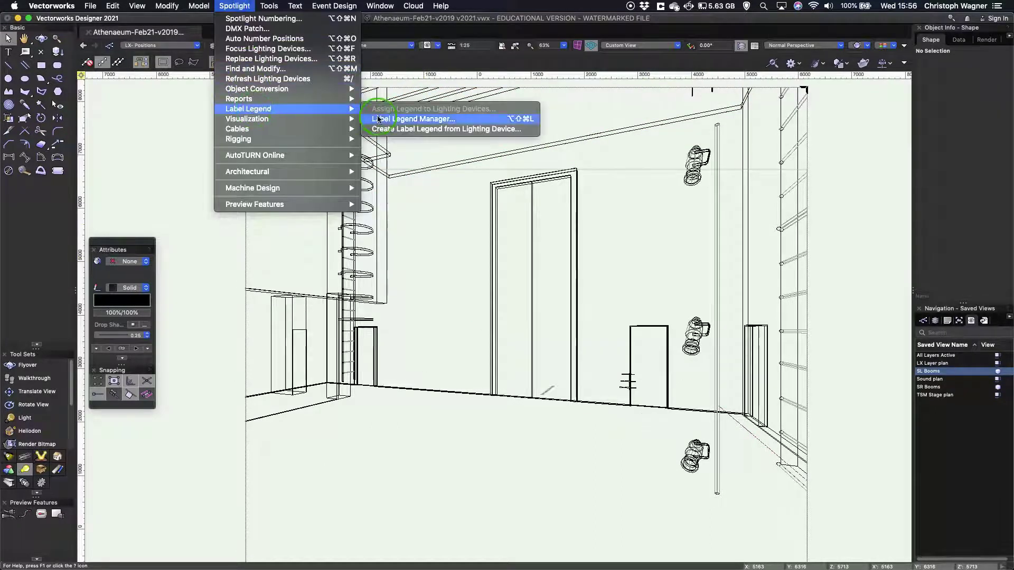
pyautogui.click(397, 120)
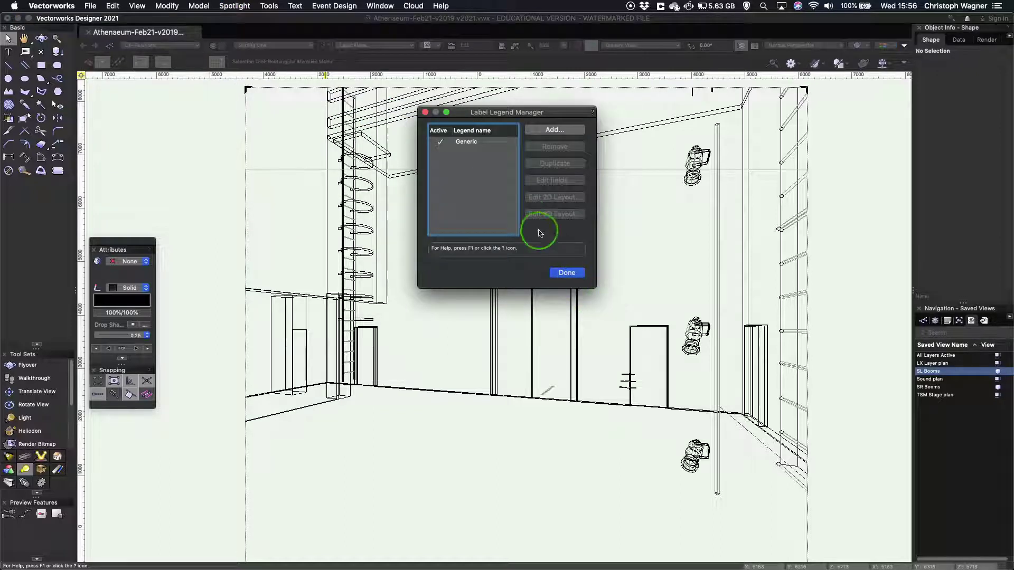
# Inspect the Generic legend's fields, widening the 2D usage column, then cancel without changes
pyautogui.click(473, 142)
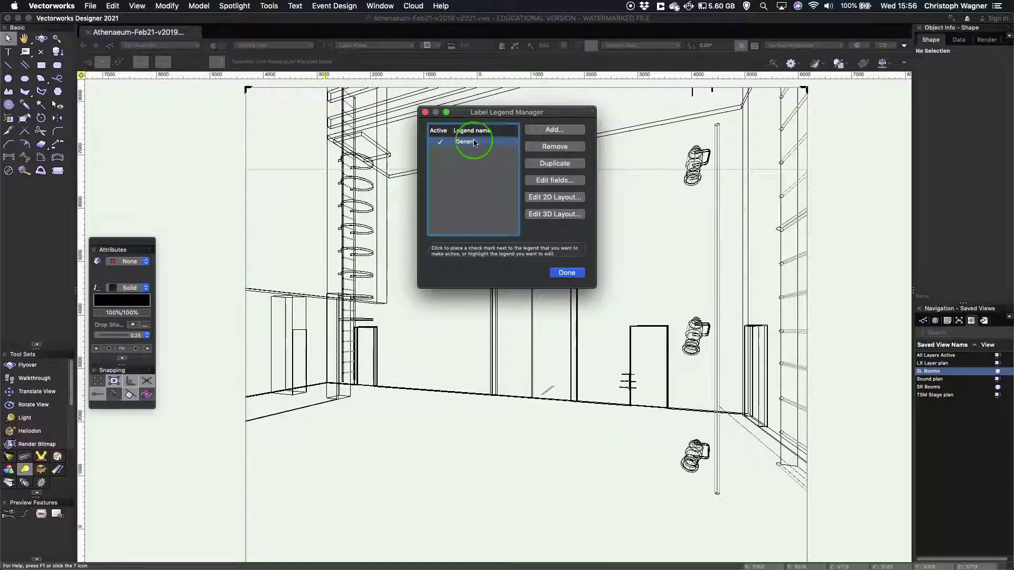
pyautogui.click(546, 181)
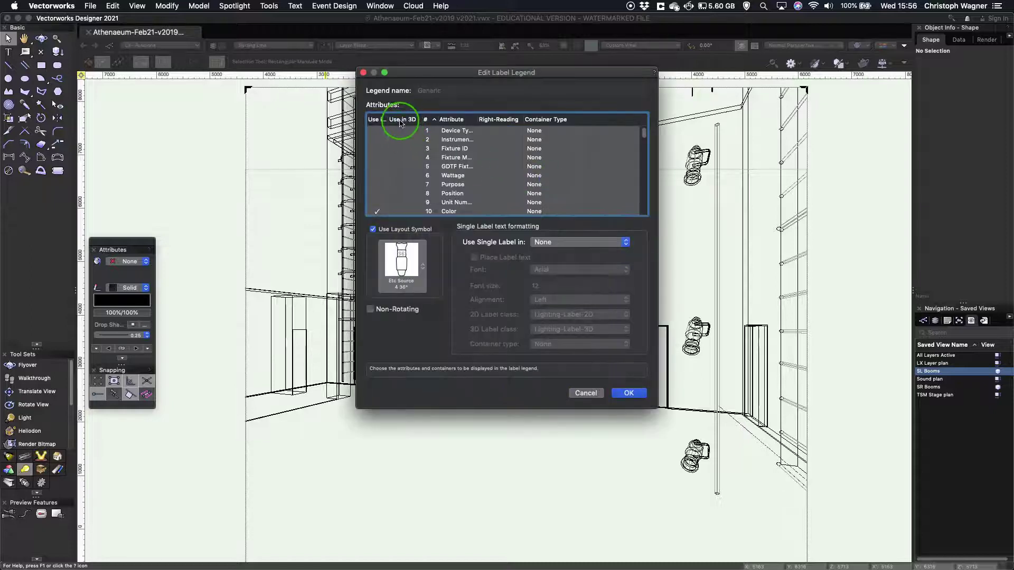
pyautogui.moveTo(391, 123); pyautogui.dragTo(431, 123)
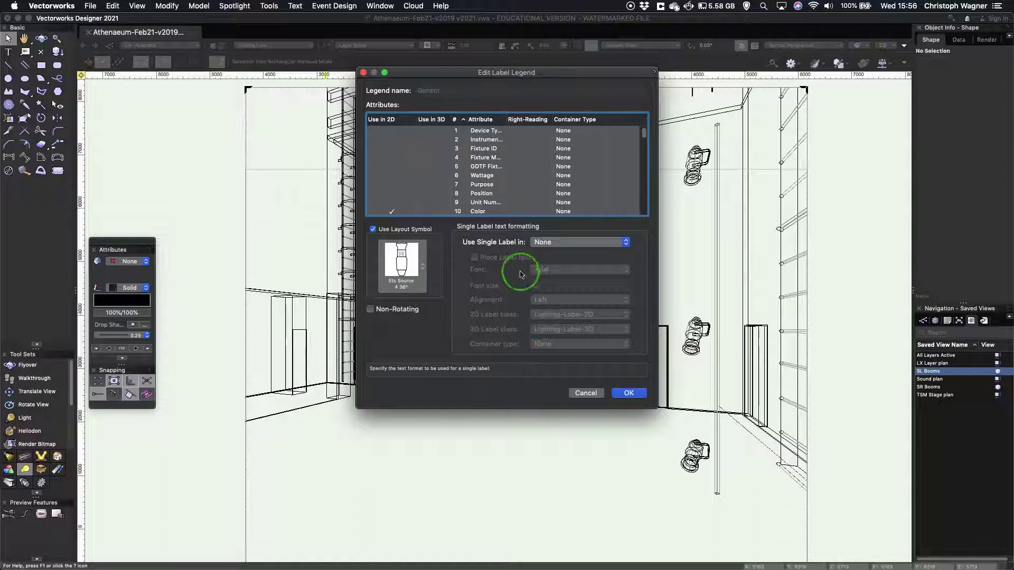
pyautogui.click(586, 394)
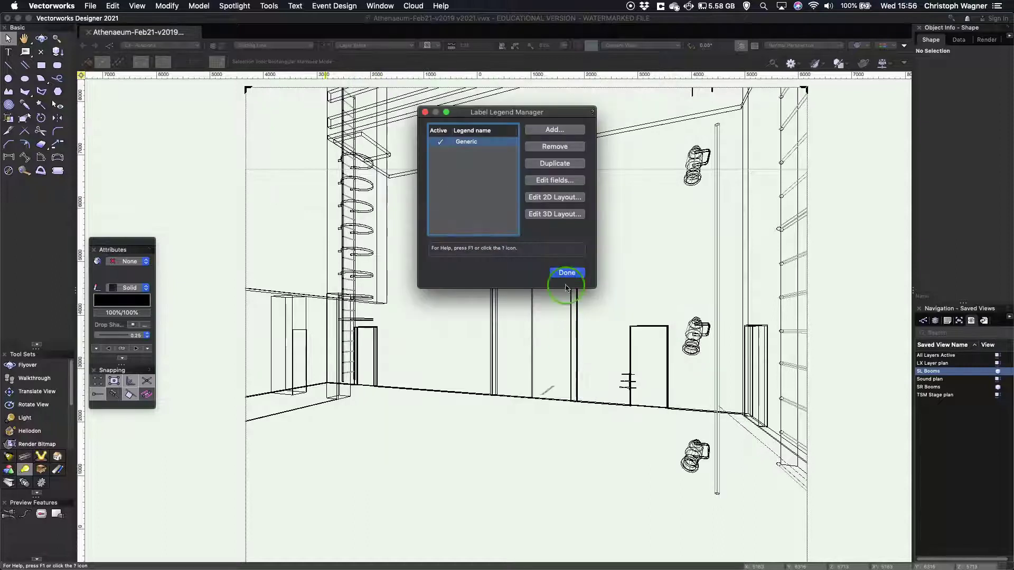
# Add a Boom 3D legend using Color and Channel in 3D, with Channel in a circle container
pyautogui.click(553, 130)
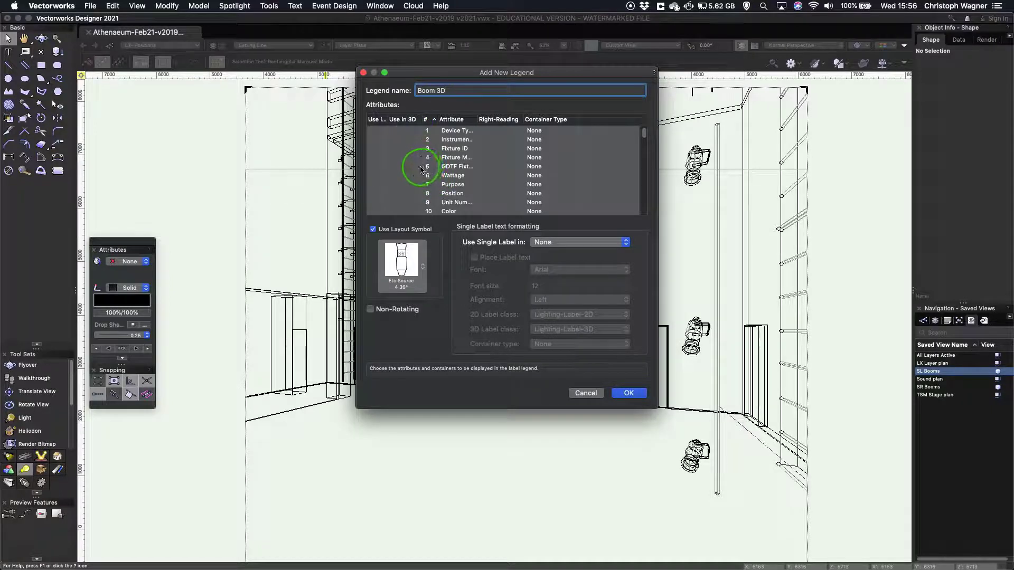
pyautogui.click(405, 210)
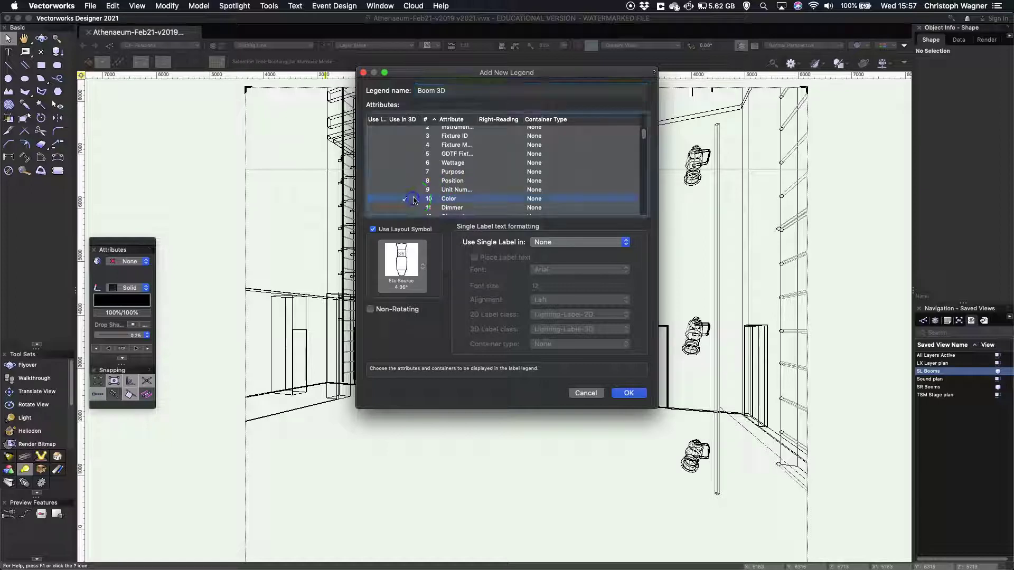
pyautogui.scroll(-3, 430, 201)
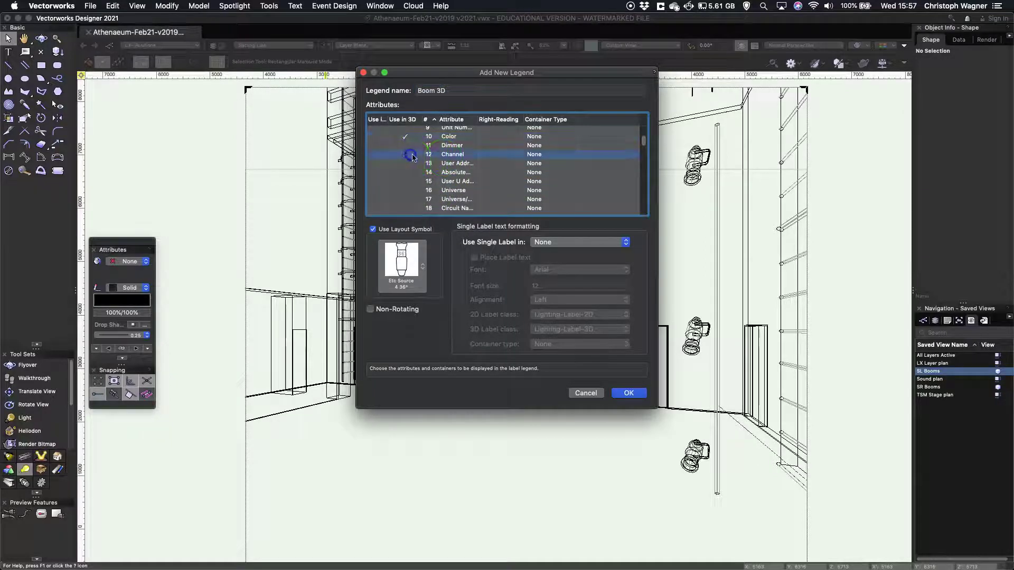
pyautogui.click(534, 155)
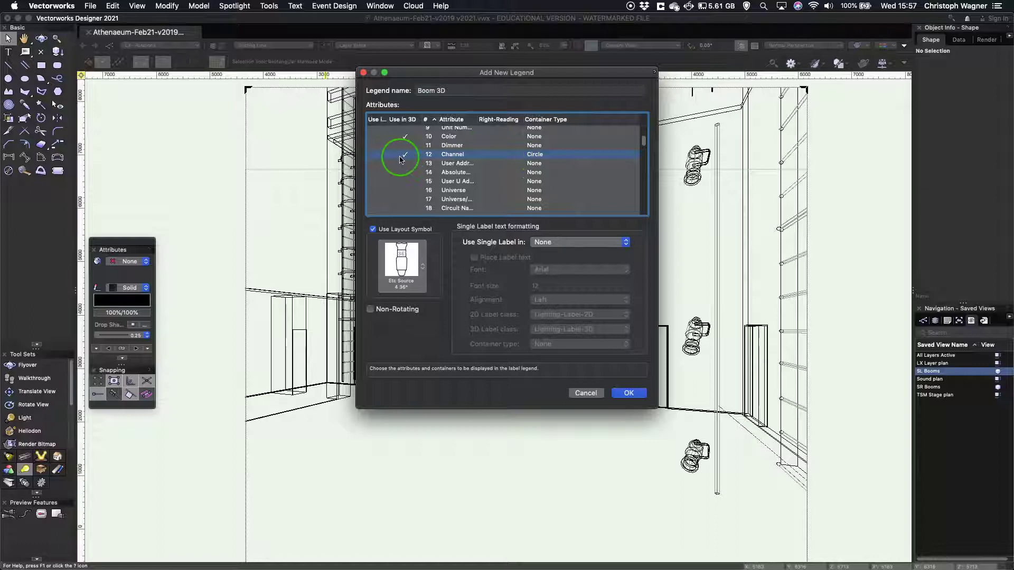
pyautogui.moveTo(388, 119); pyautogui.dragTo(410, 122)
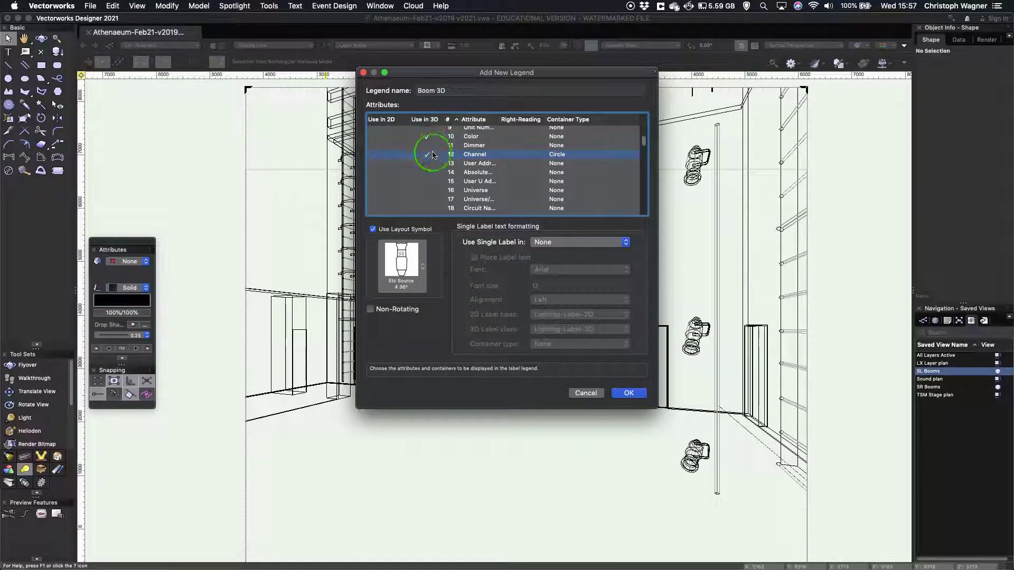
pyautogui.click(628, 393)
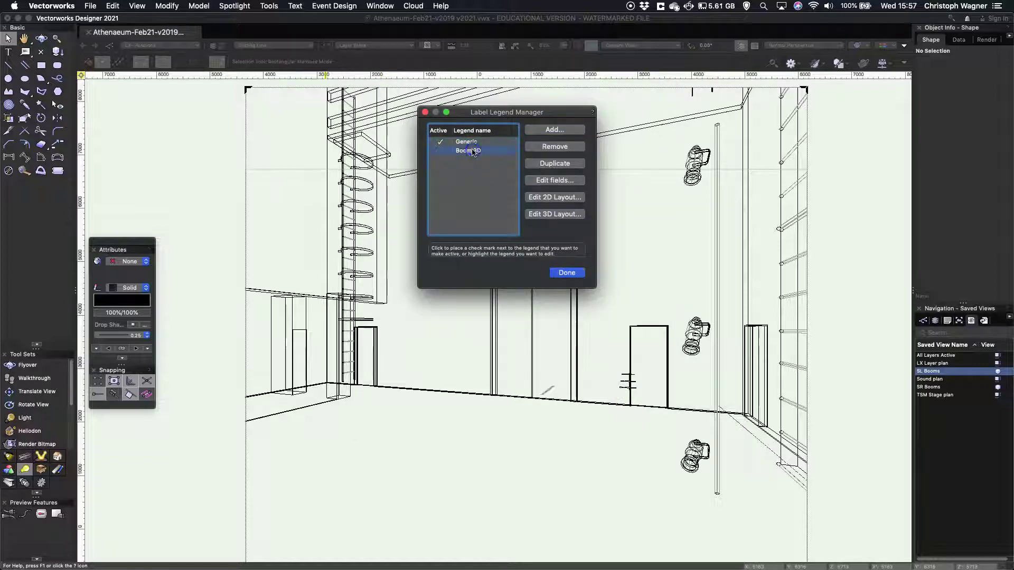
# Open the Boom 3D legend's 3D layout, dismiss the tip, and pan the labels into view
pyautogui.click(557, 214)
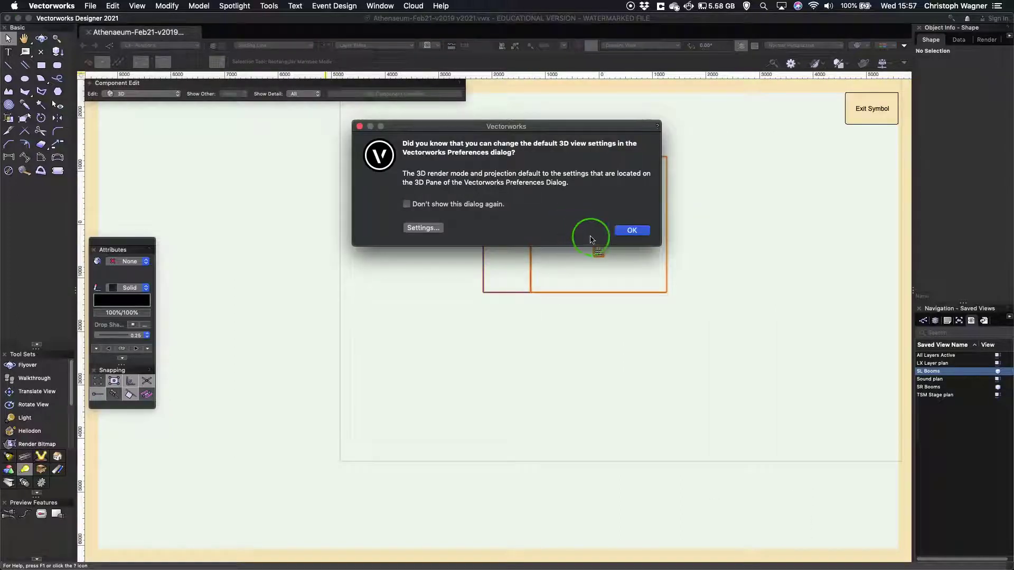
pyautogui.click(632, 230)
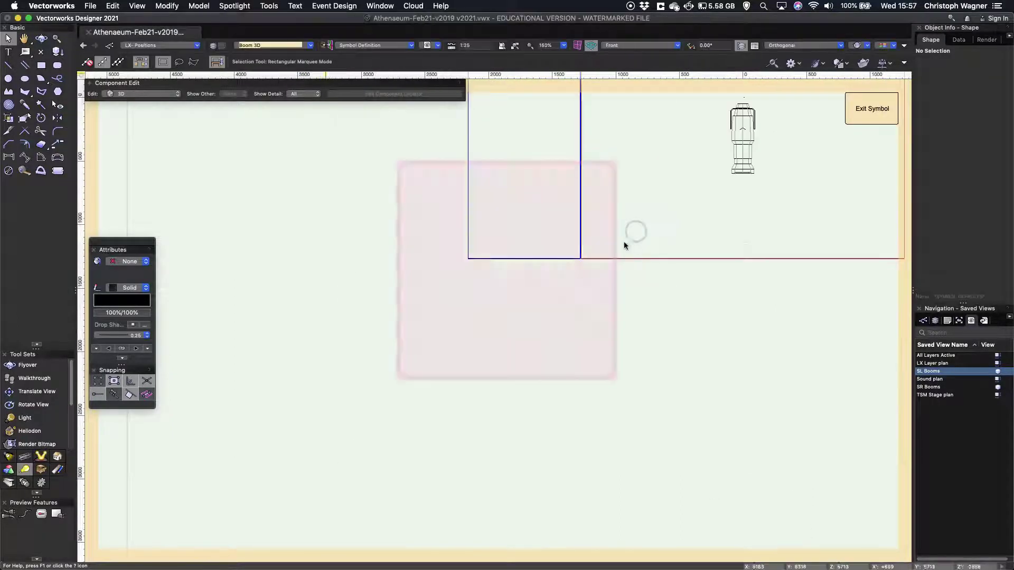
pyautogui.moveTo(699, 177); pyautogui.dragTo(497, 378)
pyautogui.press('x')
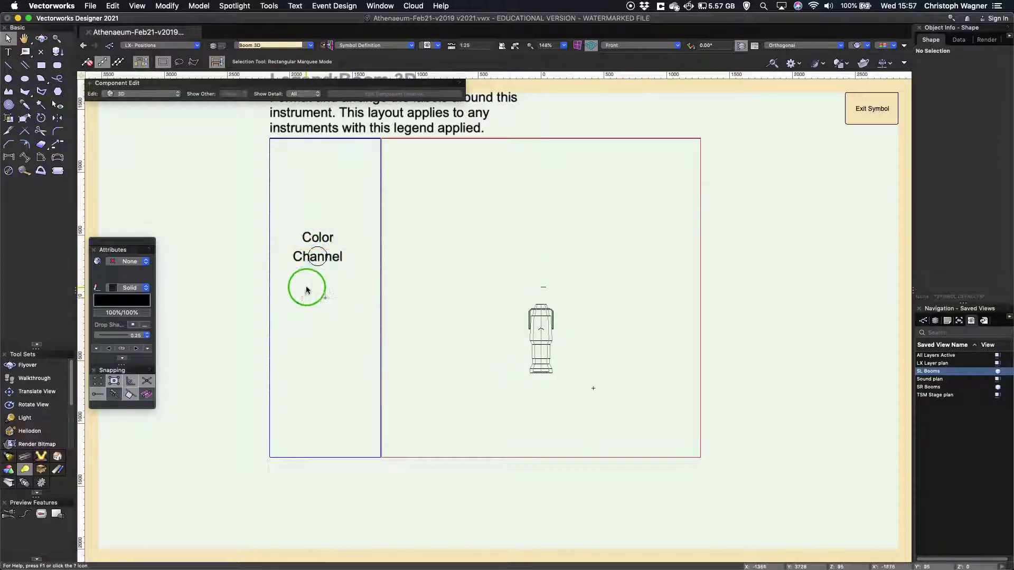
# Move the Channel label and the Color label beneath it beside the lantern, then exit the symbol
pyautogui.click(302, 249)
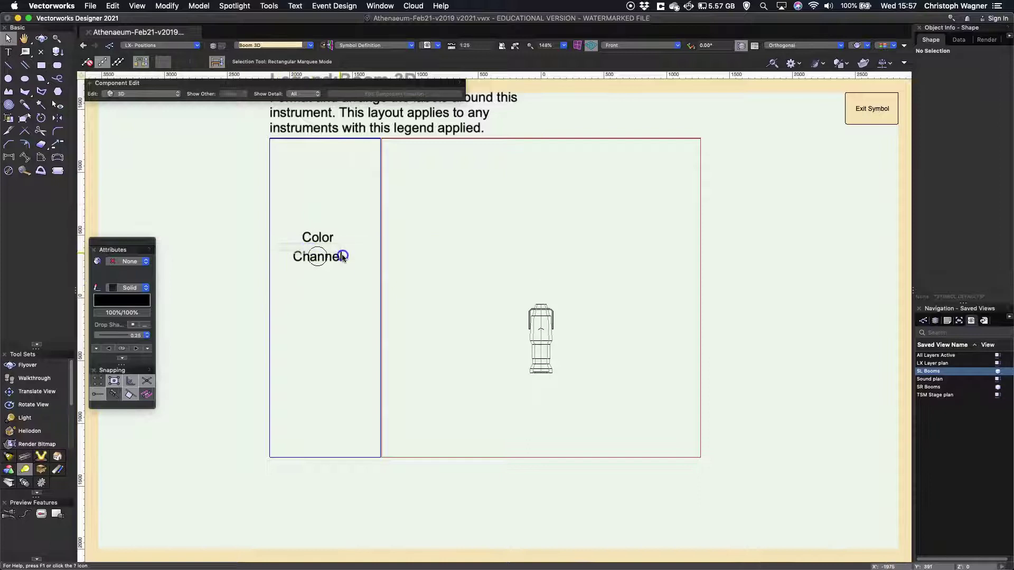
pyautogui.moveTo(353, 281); pyautogui.dragTo(511, 301)
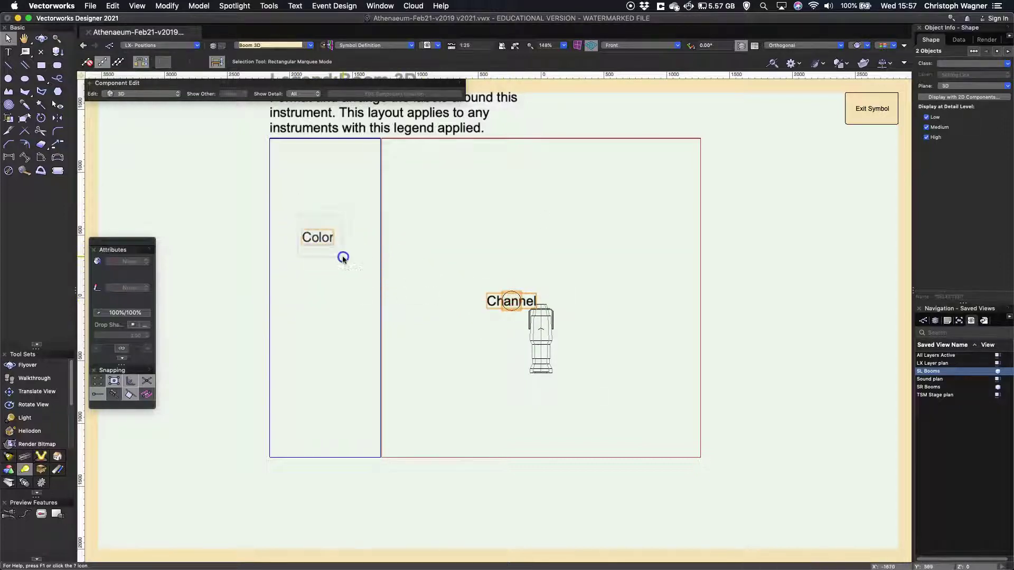
pyautogui.click(320, 238)
pyautogui.moveTo(321, 238); pyautogui.dragTo(510, 320)
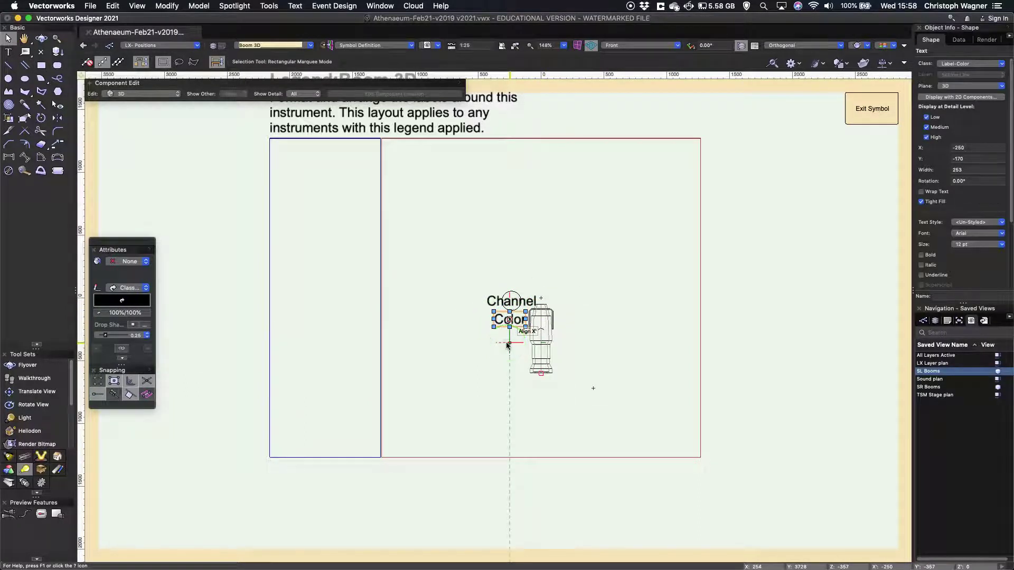
pyautogui.click(507, 336)
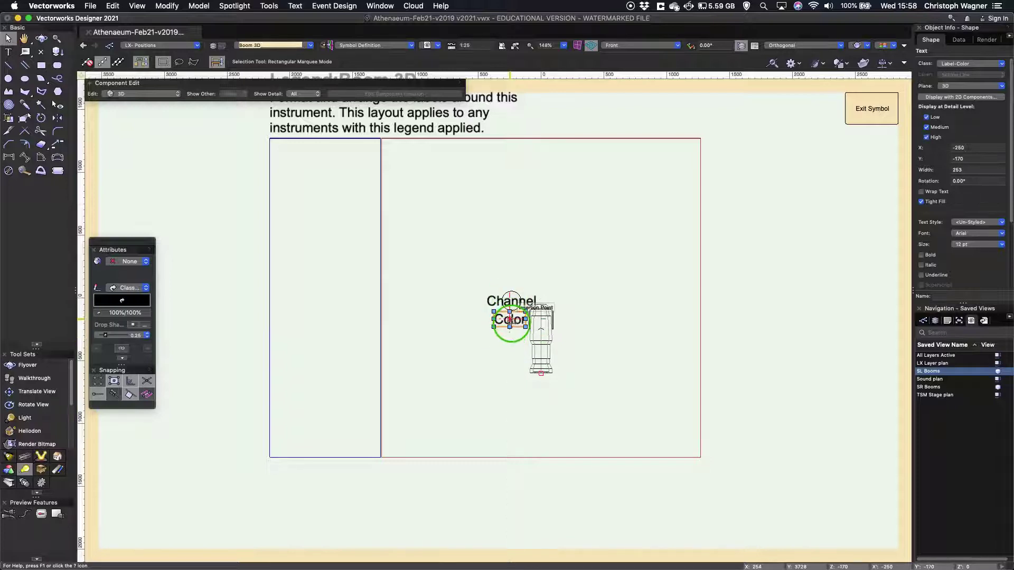
pyautogui.click(502, 328)
pyautogui.click(513, 325)
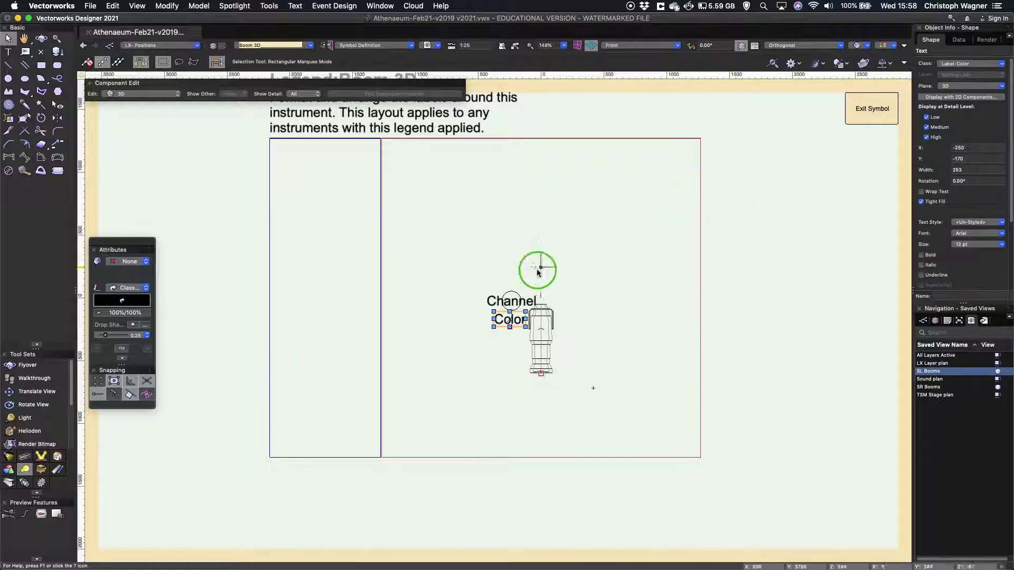
pyautogui.click(858, 109)
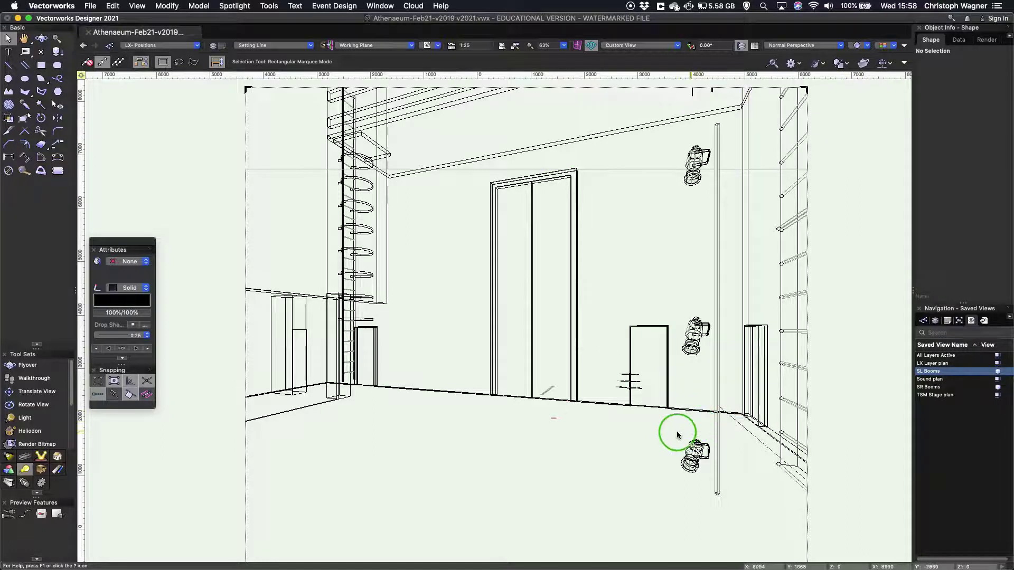
# Select the three boom lights and set Use Legend to Boom 3D and 3D Legend View to Left
pyautogui.click(692, 449)
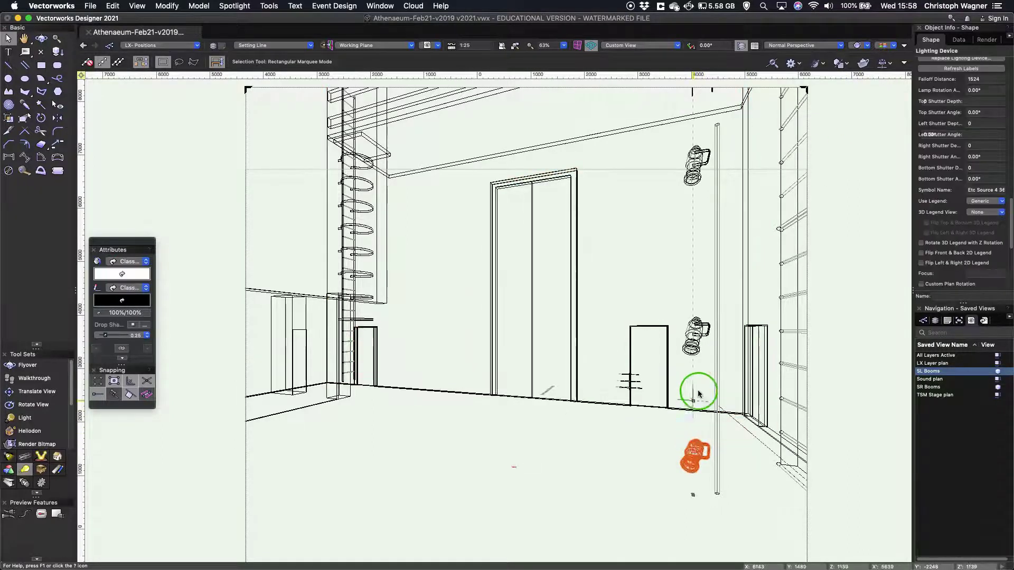
pyautogui.keyDown('shift'); pyautogui.click(695, 335); pyautogui.keyUp('shift')
pyautogui.keyDown('shift'); pyautogui.click(693, 161); pyautogui.keyUp('shift')
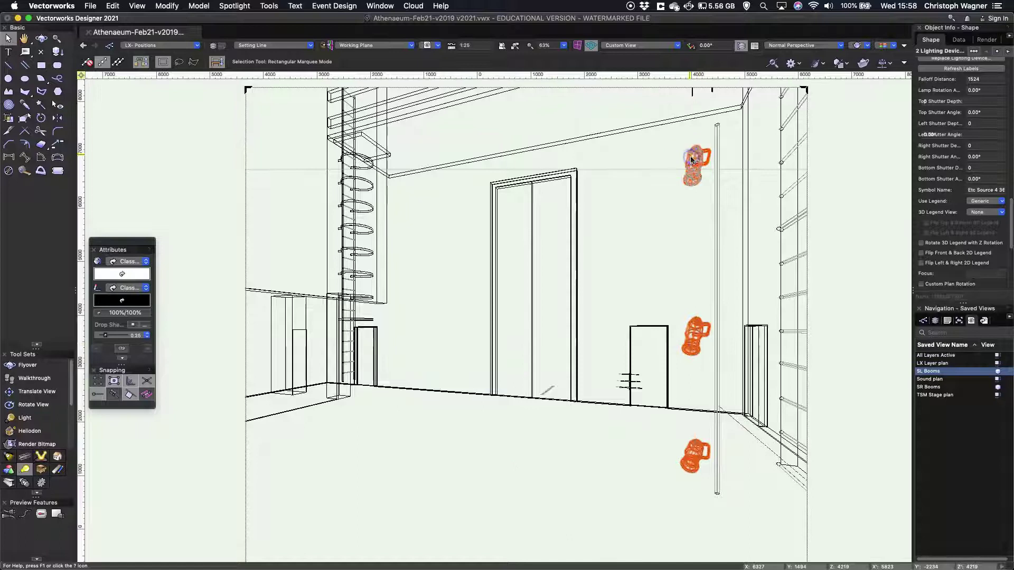
pyautogui.click(983, 212)
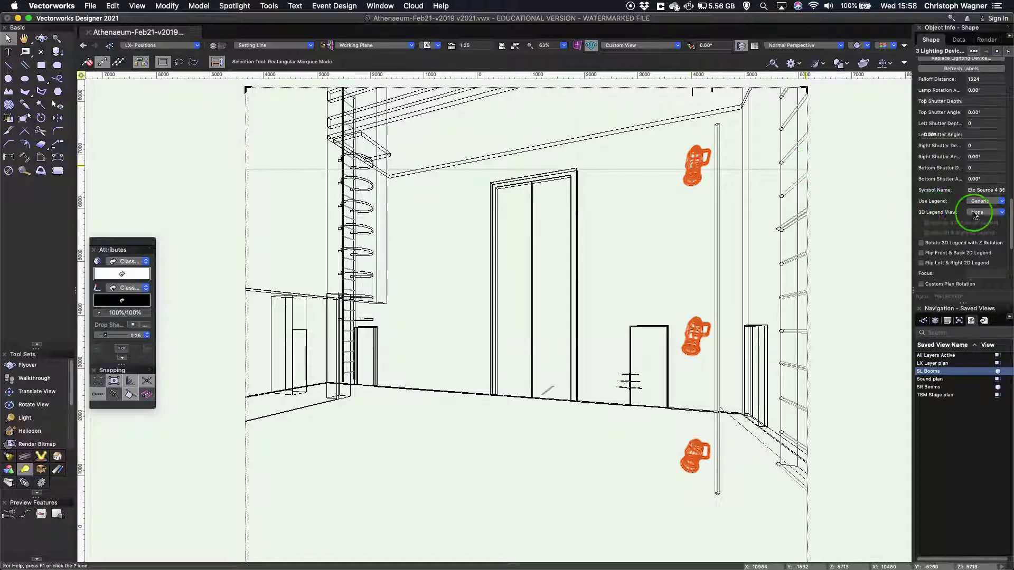
pyautogui.click(982, 201)
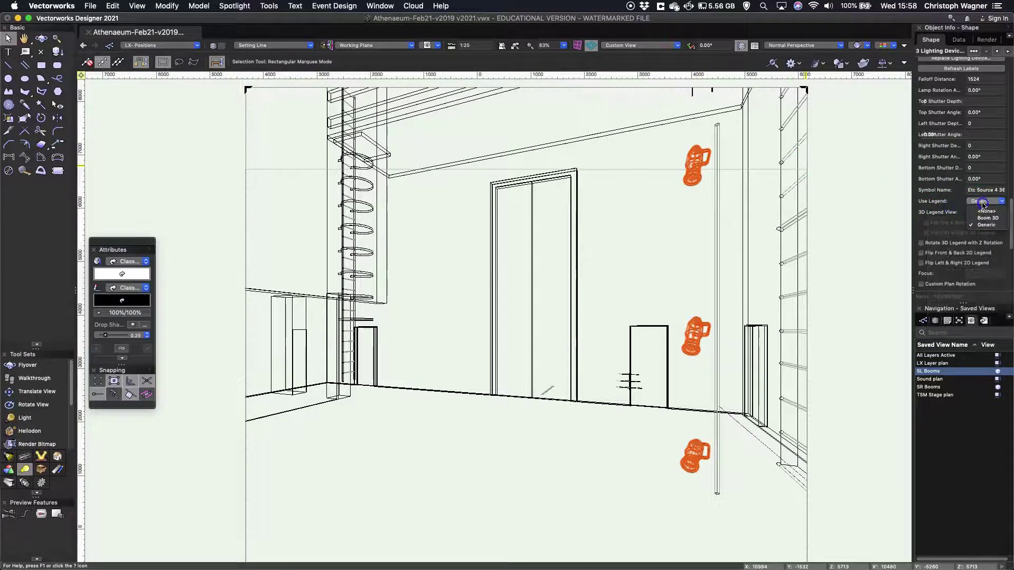
pyautogui.click(983, 219)
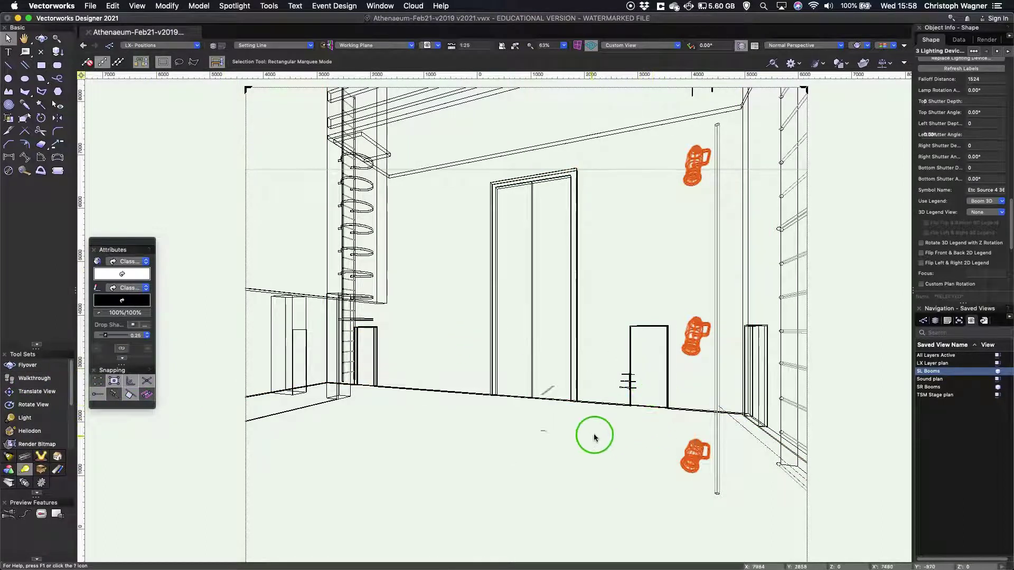
pyautogui.click(990, 213)
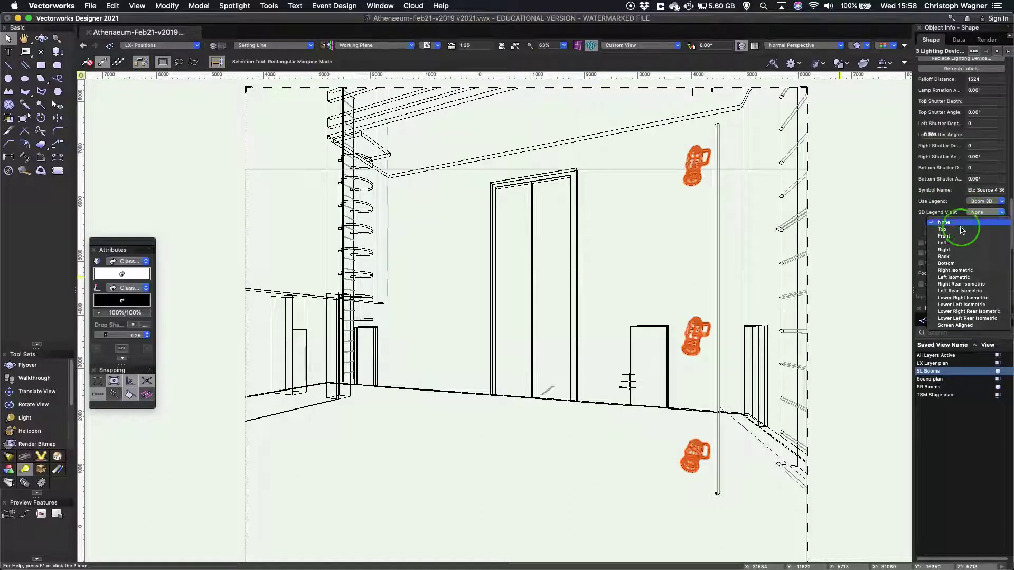
pyautogui.click(962, 243)
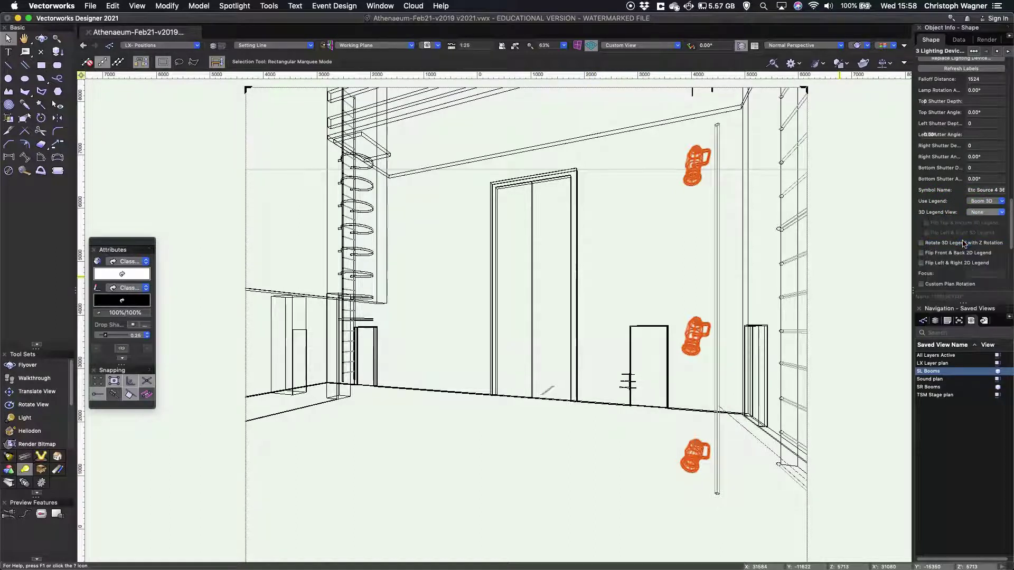
# Reselect only the bottom boom light and zoom in to inspect its 3D labels
pyautogui.click(663, 423)
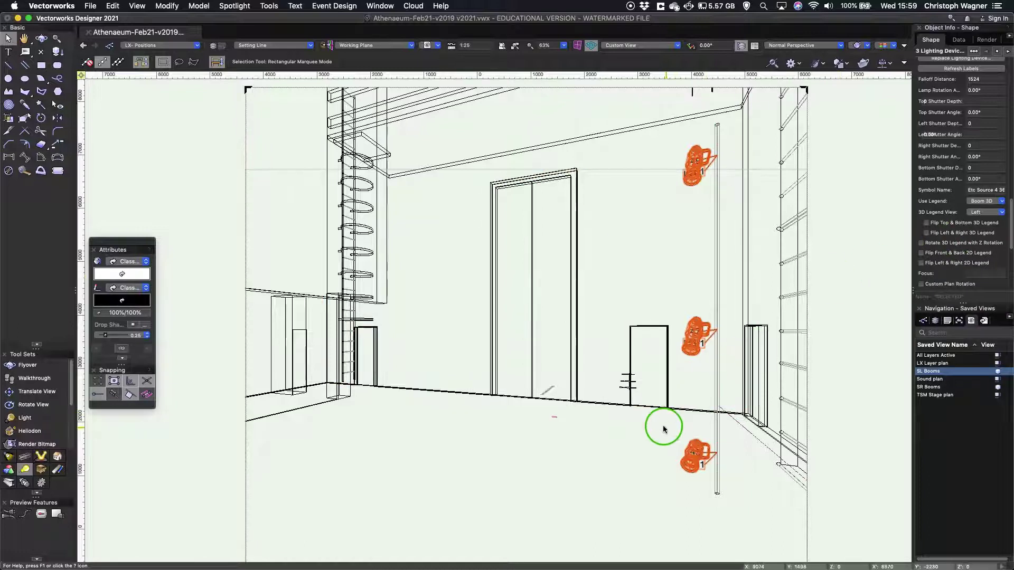
pyautogui.click(699, 465)
pyautogui.scroll(5, 700, 465)
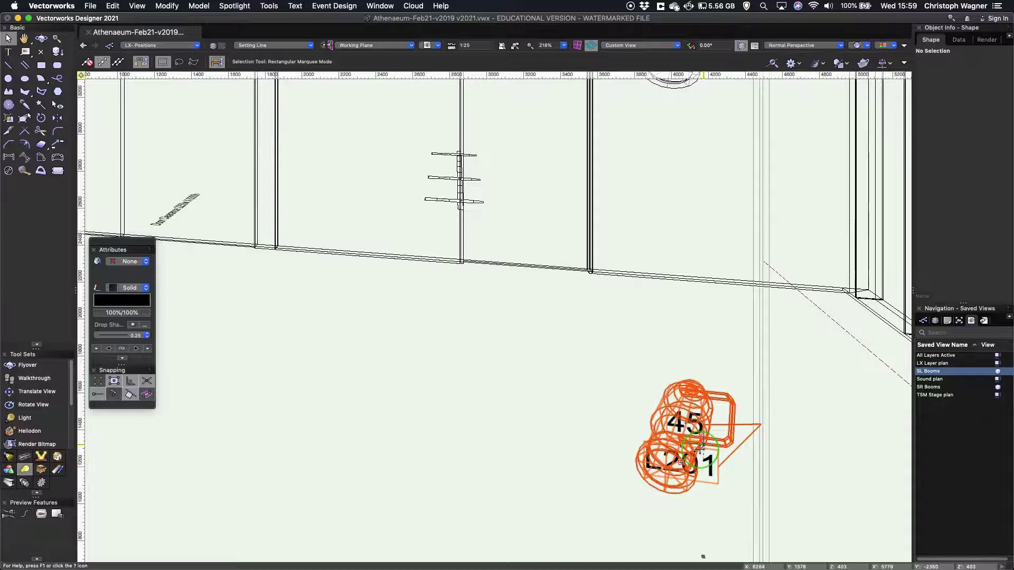
pyautogui.scroll(-4, 681, 463)
pyautogui.scroll(-4, 701, 448)
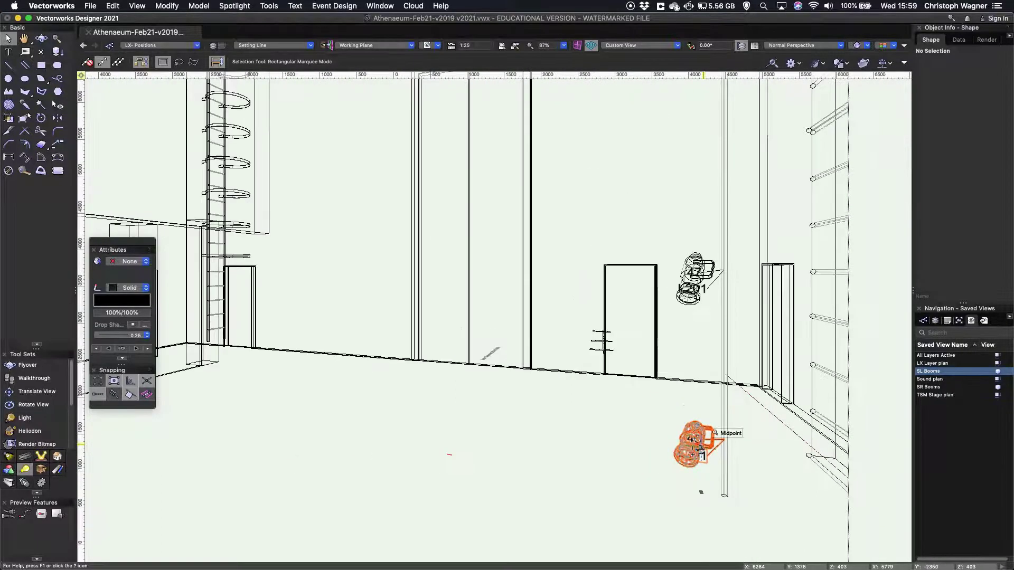
pyautogui.scroll(-1, 692, 446)
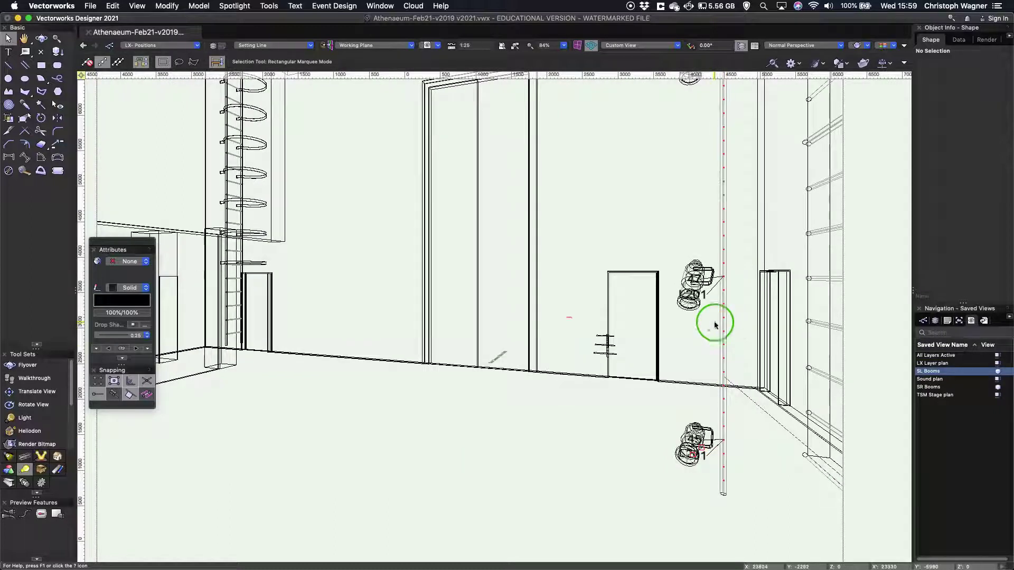
# Open the Label Legend Manager and start editing the Boom 3D legend's 3D layout
pyautogui.click(235, 6)
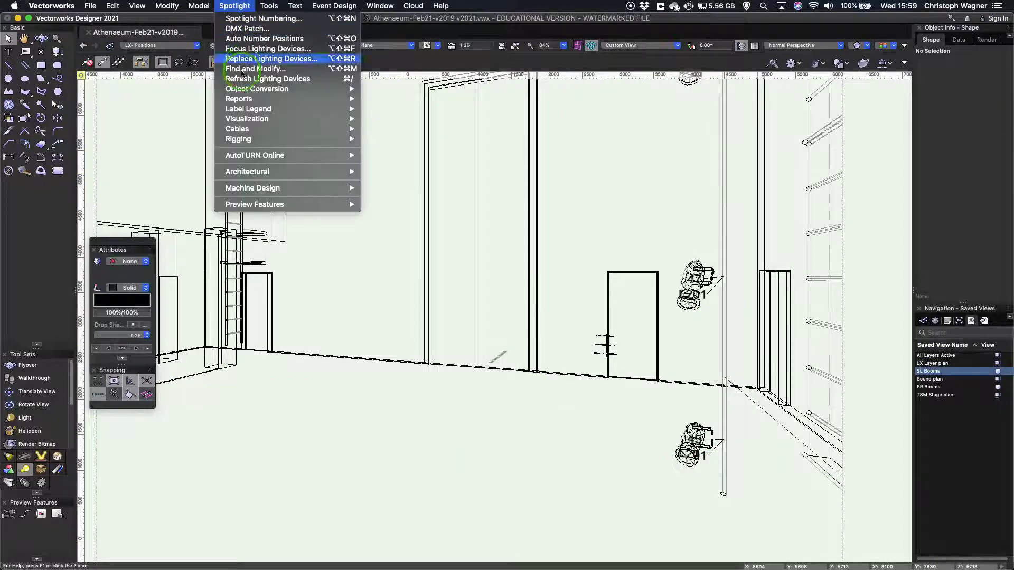
pyautogui.moveTo(249, 112)
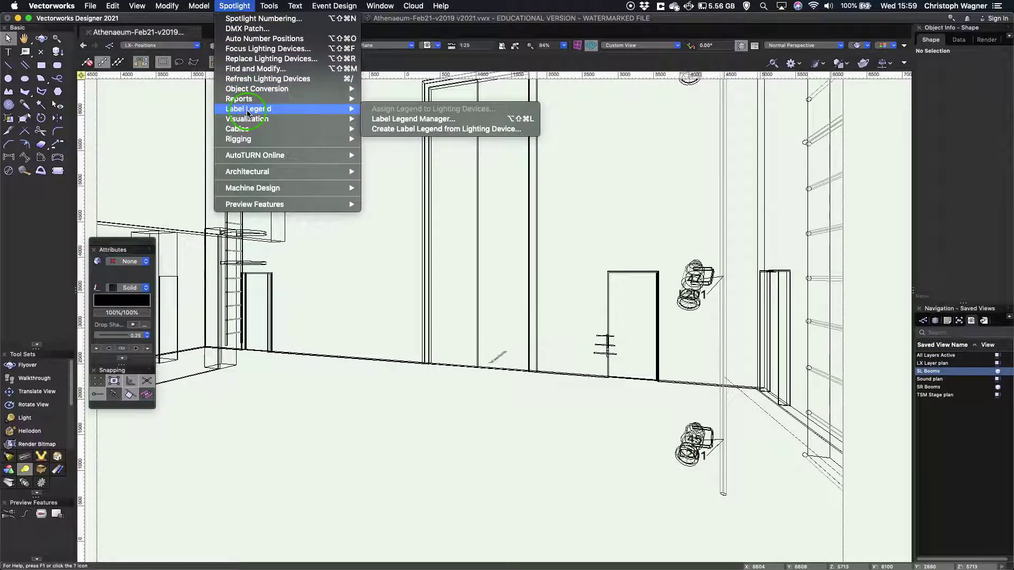
pyautogui.click(413, 119)
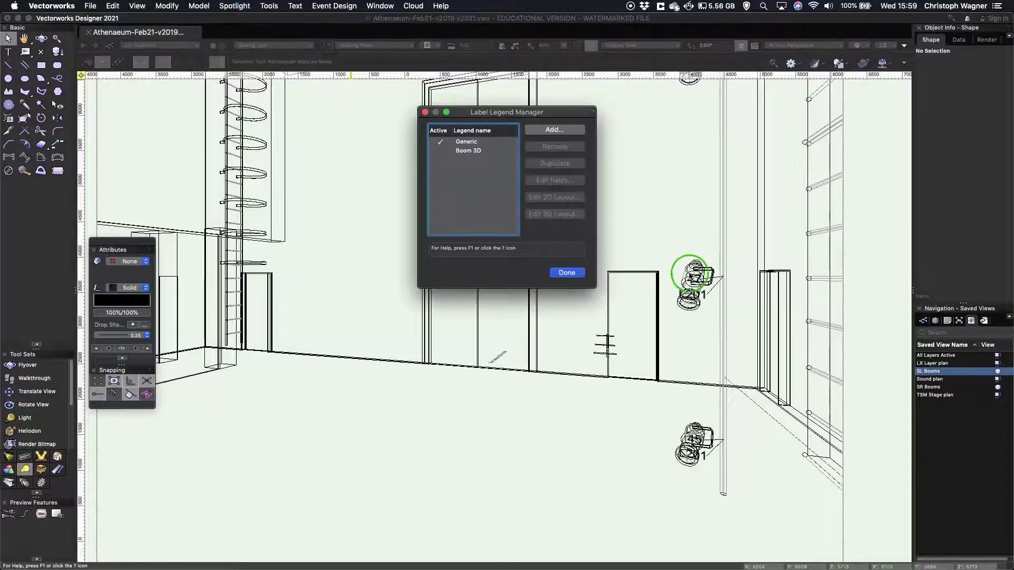
pyautogui.click(468, 151)
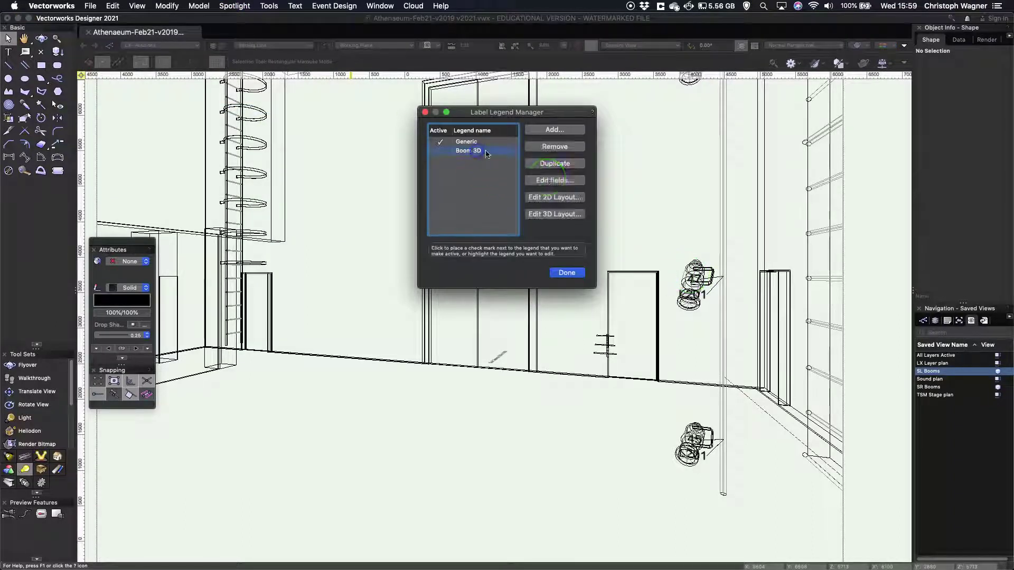
pyautogui.click(555, 214)
# Dismiss the tip, then pan and zoom the legend layout onto the fixture
pyautogui.click(633, 231)
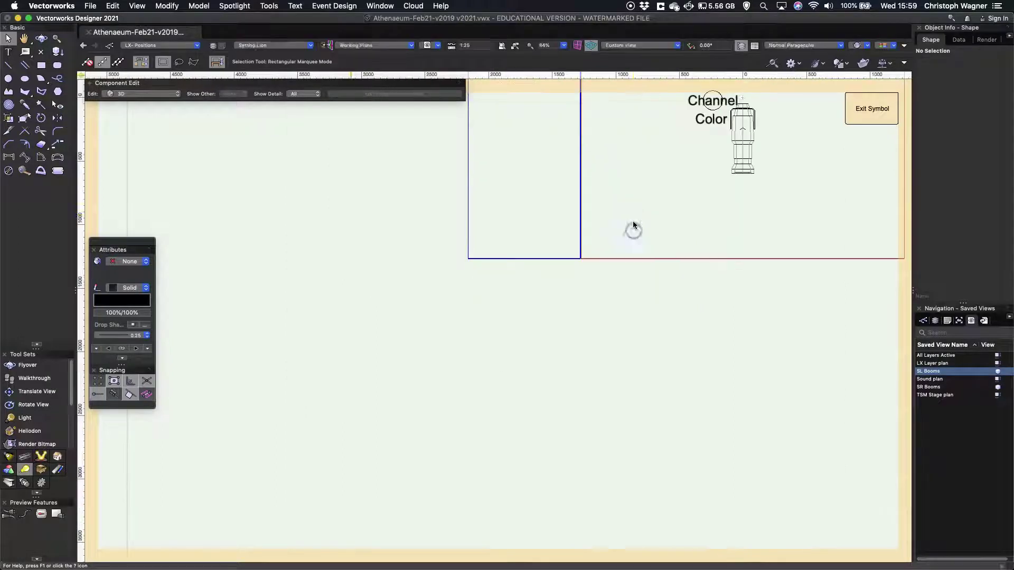
pyautogui.moveTo(762, 156)
pyautogui.mouseDown()
pyautogui.moveTo(698, 237)
pyautogui.moveTo(651, 267)
pyautogui.mouseUp()
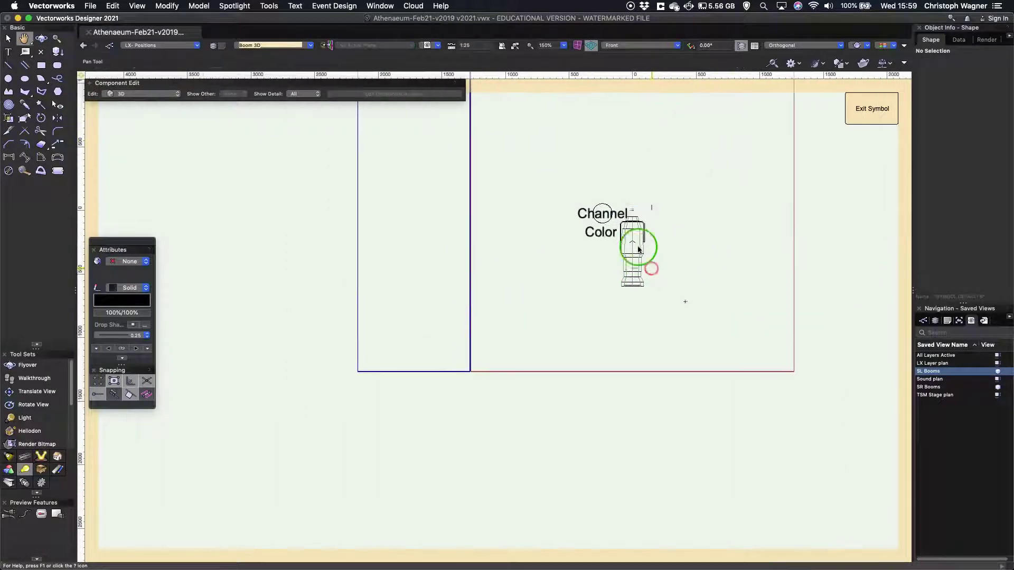
pyautogui.press('x')
pyautogui.click(638, 236)
pyautogui.scroll(5, 633, 240)
pyautogui.click(687, 233)
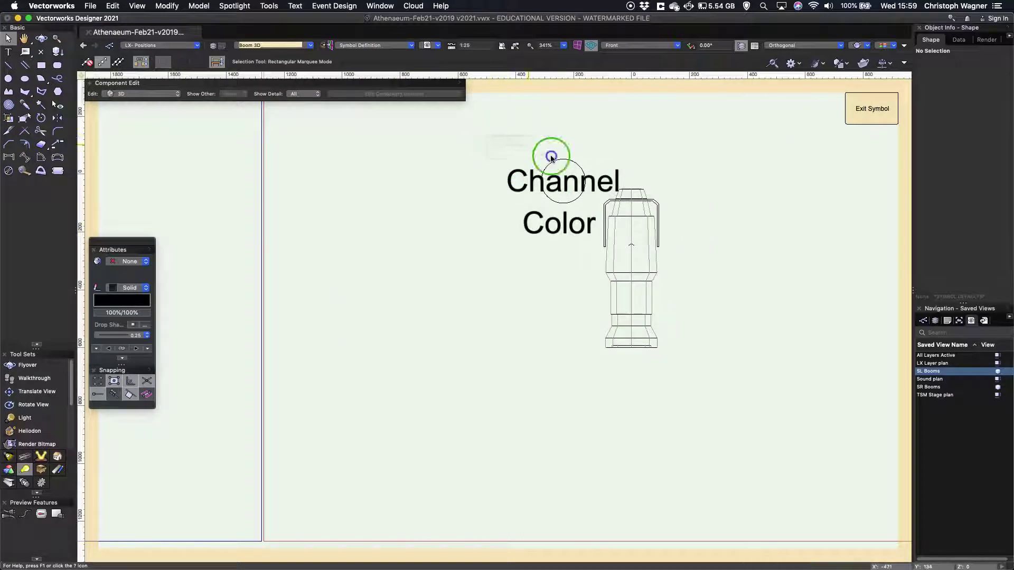
# Move Channel and Color to the fixture's right, Channel above Color, and exit the symbol
pyautogui.moveTo(583, 190); pyautogui.dragTo(717, 181)
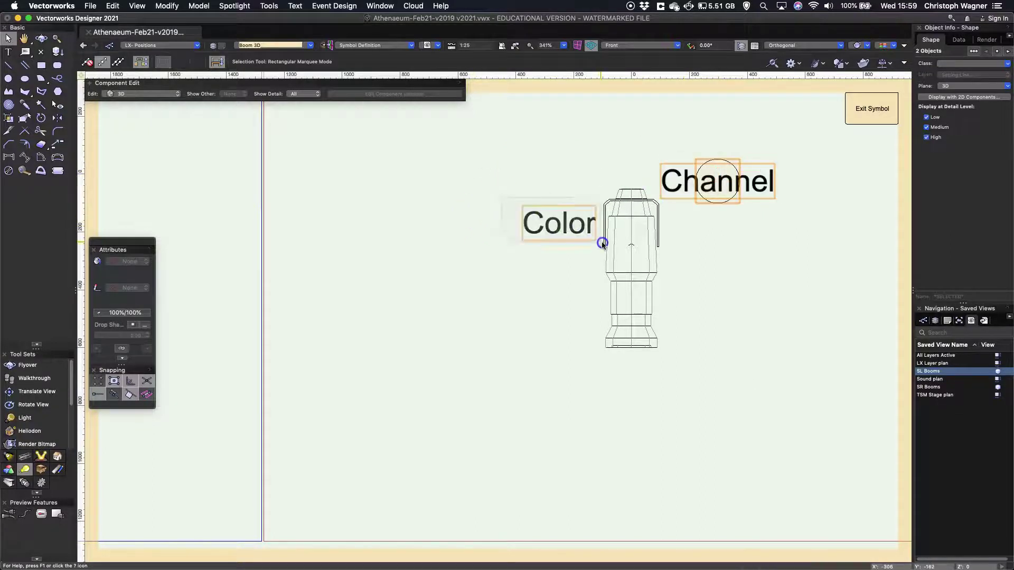
pyautogui.click(584, 235)
pyautogui.moveTo(584, 227); pyautogui.dragTo(713, 226)
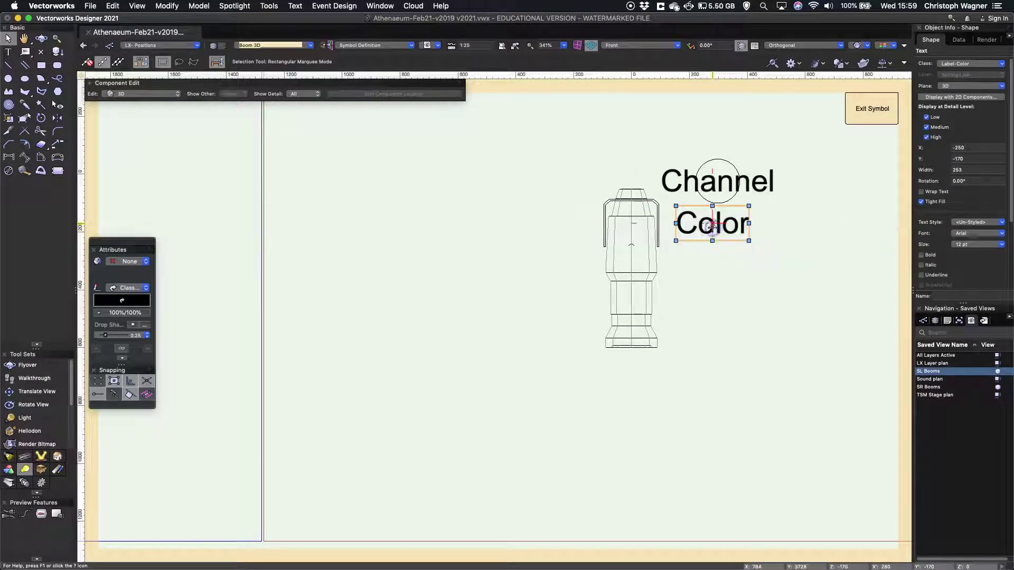
pyautogui.click(617, 165)
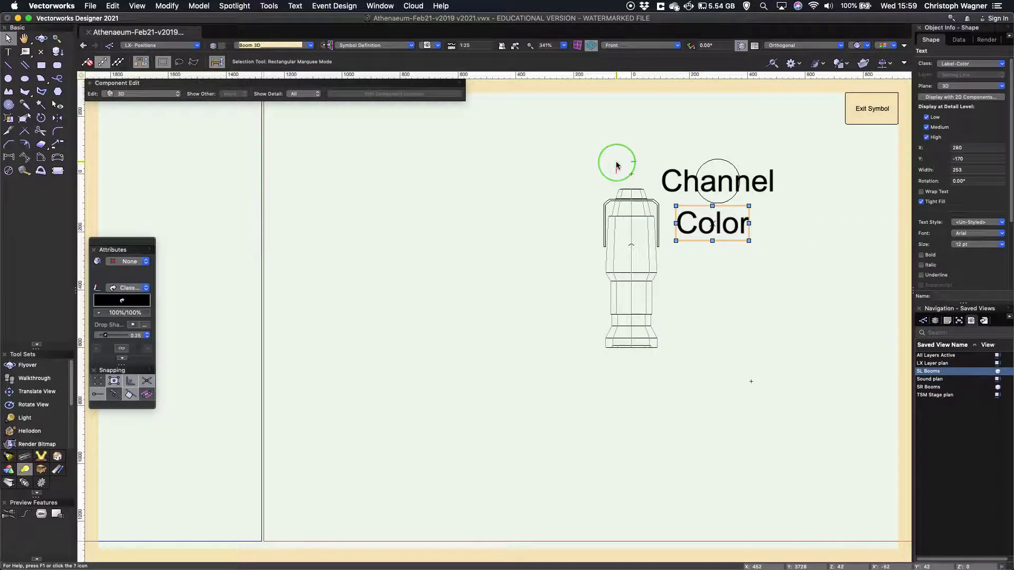
pyautogui.click(601, 152)
pyautogui.click(869, 112)
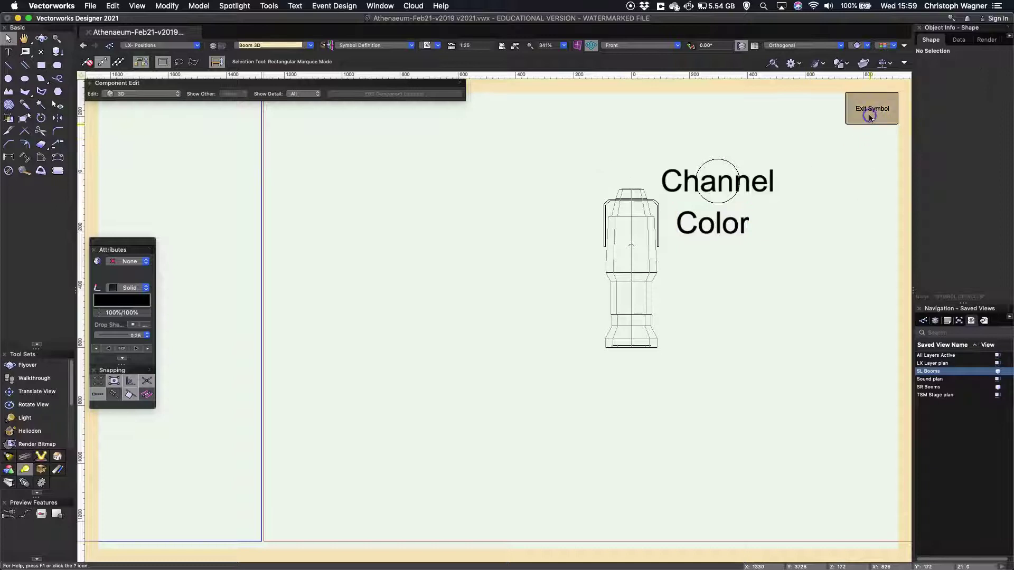
# Pan and zoom out the perspective until all three boom lights and their labels show
pyautogui.moveTo(783, 322)
pyautogui.mouseDown()
pyautogui.moveTo(729, 369)
pyautogui.moveTo(711, 352)
pyautogui.mouseUp()
pyautogui.moveTo(711, 352); pyautogui.dragTo(588, 306, button='middle')
pyautogui.moveTo(636, 334); pyautogui.dragTo(548, 203)
pyautogui.scroll(-3, 646, 336)
pyautogui.scroll(-3, 634, 343)
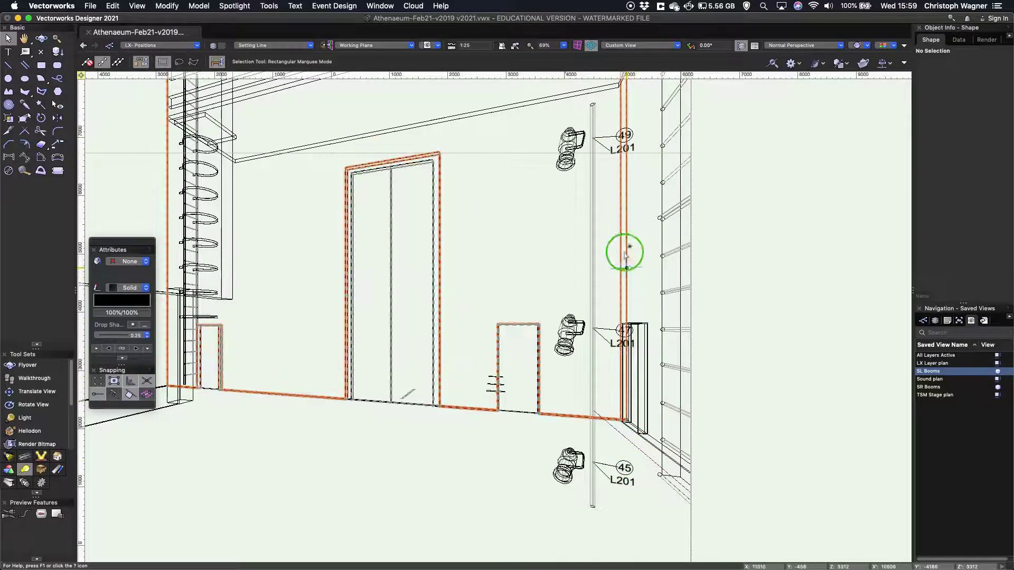
pyautogui.scroll(-2, 550, 222)
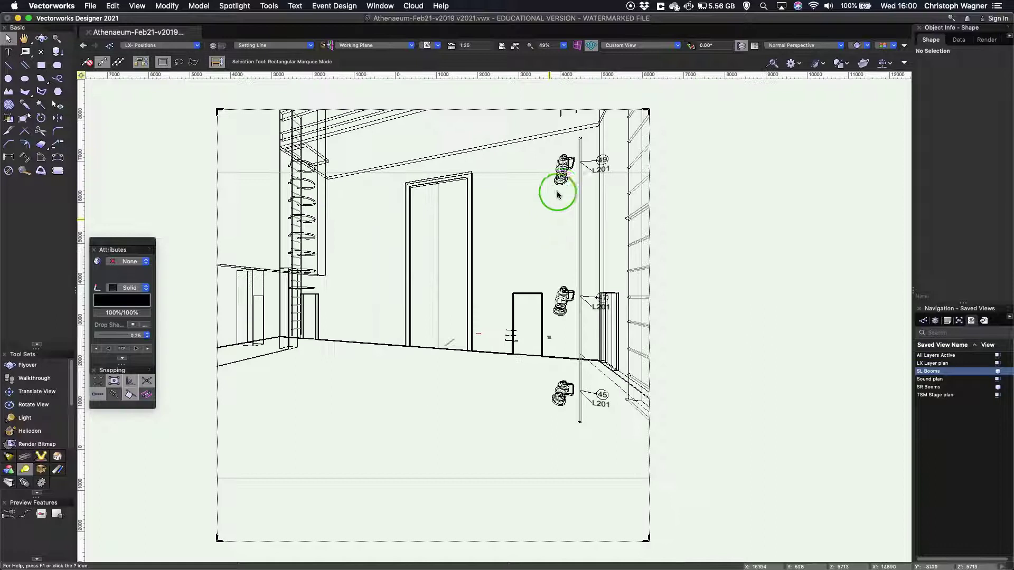
# On lights 49, 47 and 45, try Front, then set 3D Legend View back to Left, and deselect
pyautogui.click(567, 179)
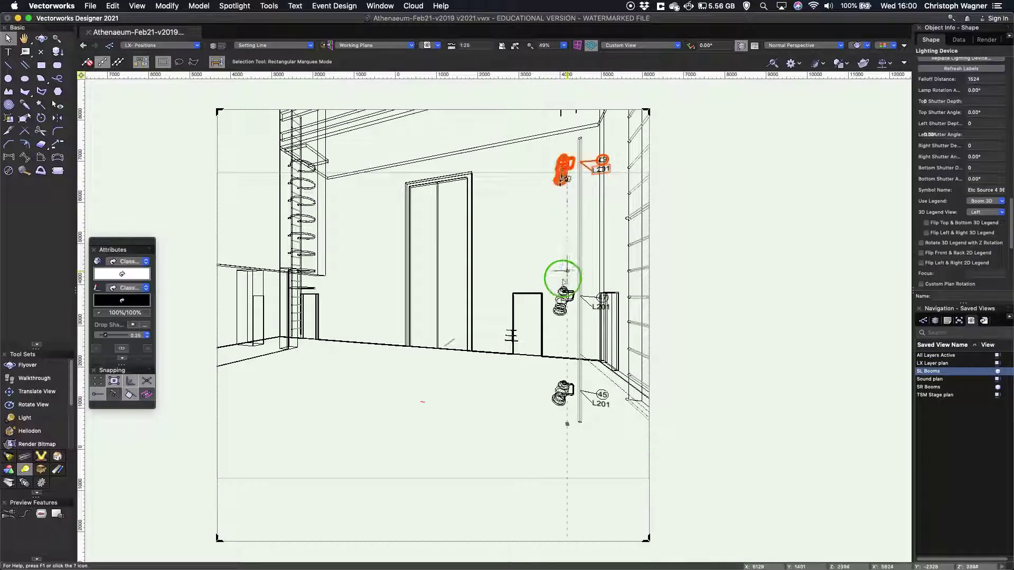
pyautogui.keyDown('shift'); pyautogui.click(562, 298); pyautogui.keyUp('shift')
pyautogui.keyDown('shift'); pyautogui.click(559, 393); pyautogui.keyUp('shift')
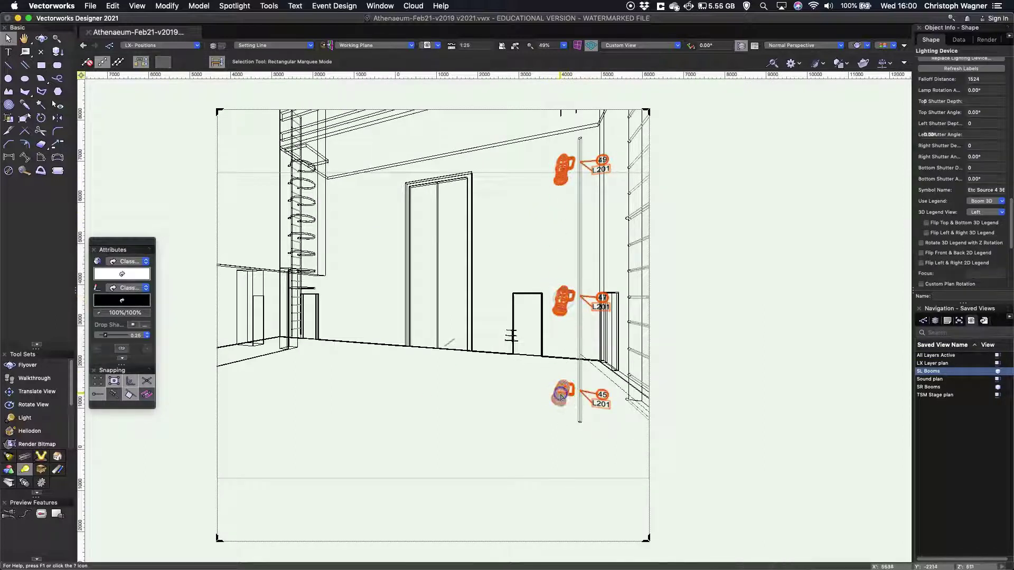
pyautogui.click(982, 213)
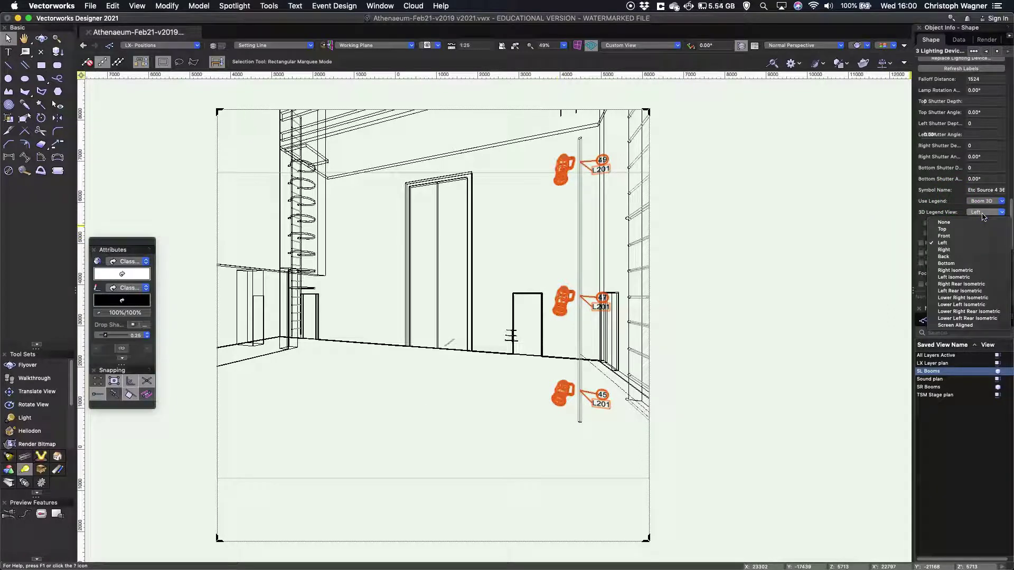
pyautogui.click(965, 236)
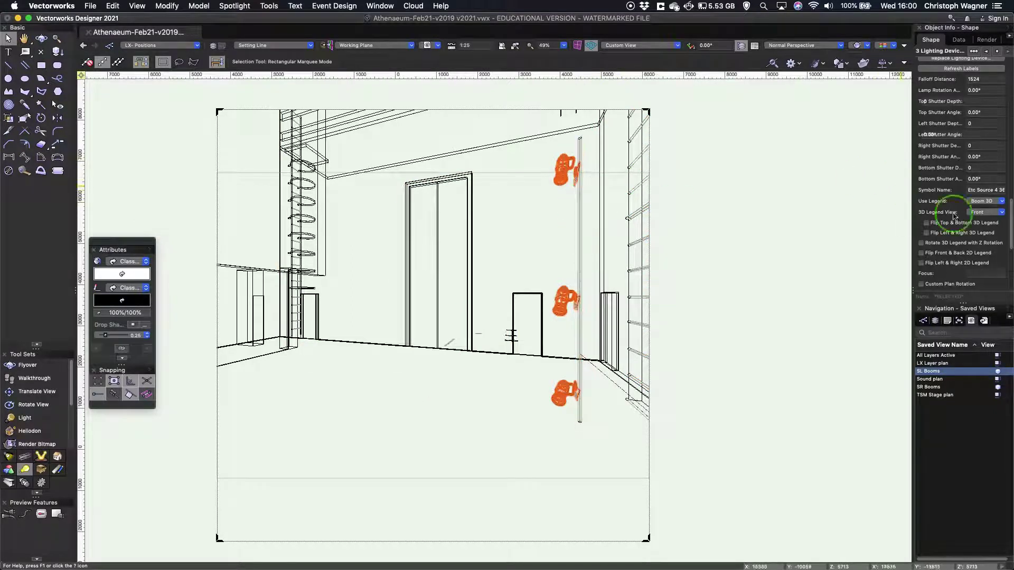
pyautogui.click(980, 217)
pyautogui.click(951, 243)
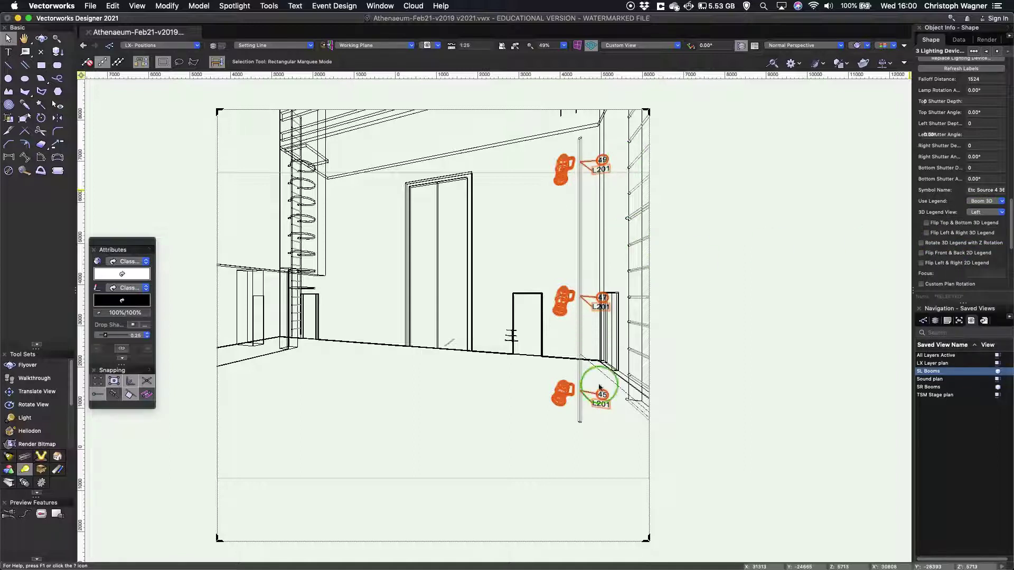
pyautogui.click(522, 397)
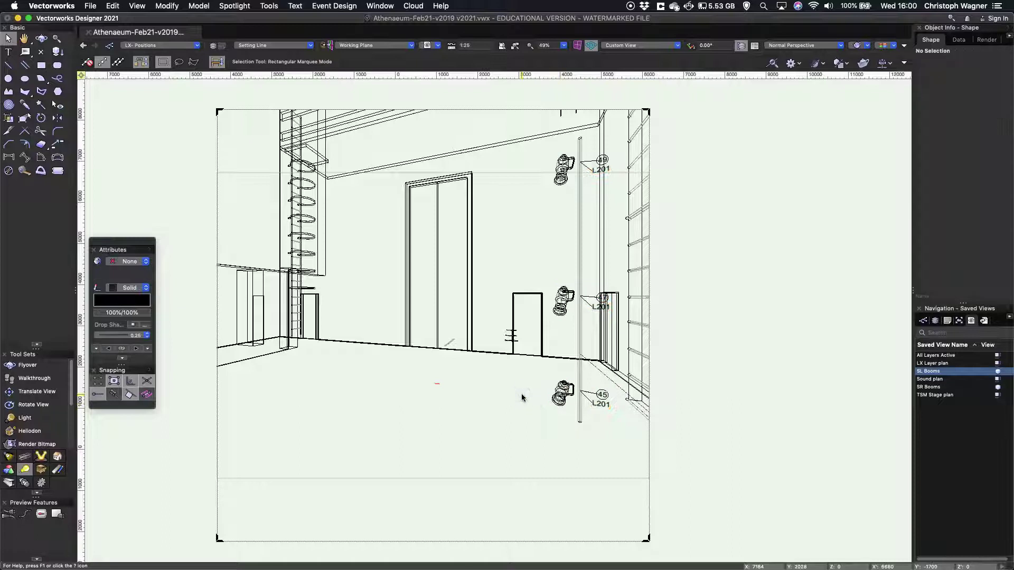
# Create a viewport from this view on a new sheet layer titled 3D Booms
pyautogui.click(259, 89)
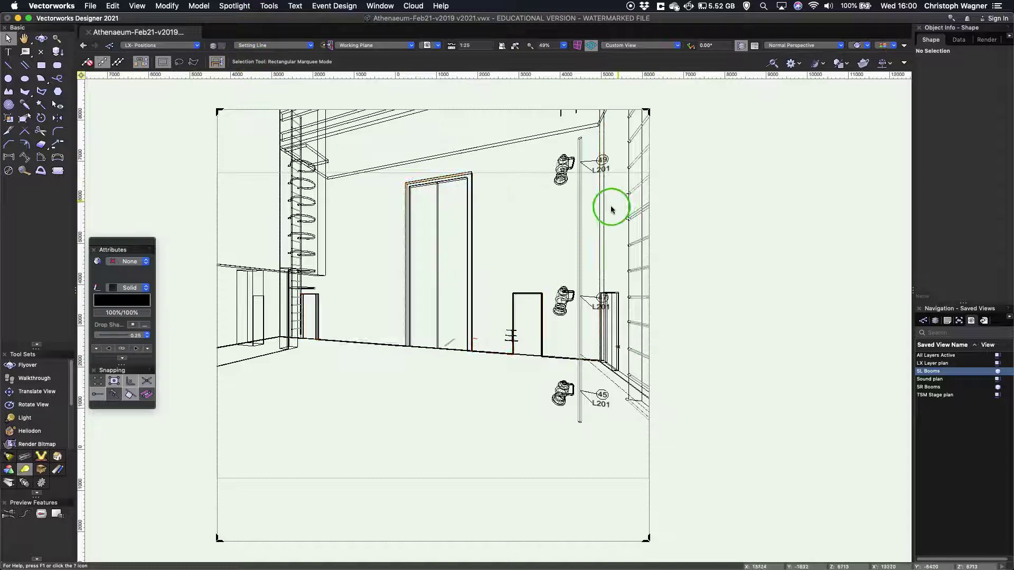
pyautogui.click(139, 7)
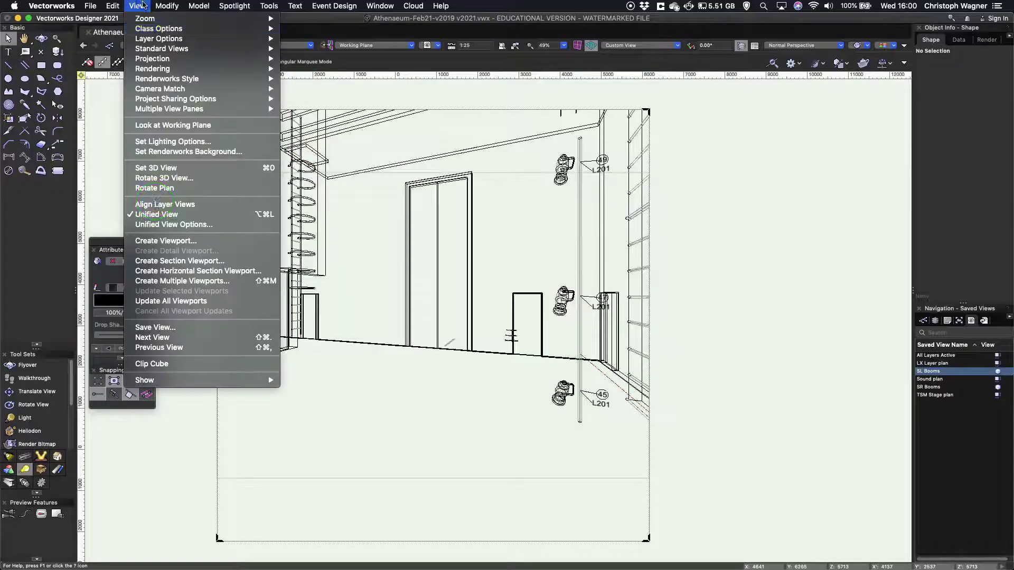
pyautogui.click(169, 241)
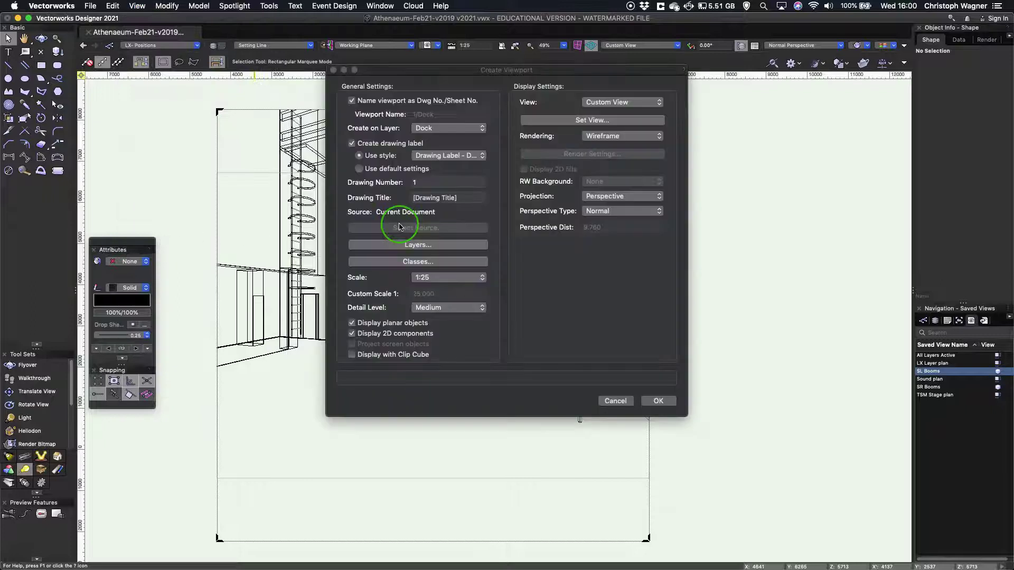
pyautogui.click(435, 129)
pyautogui.click(434, 105)
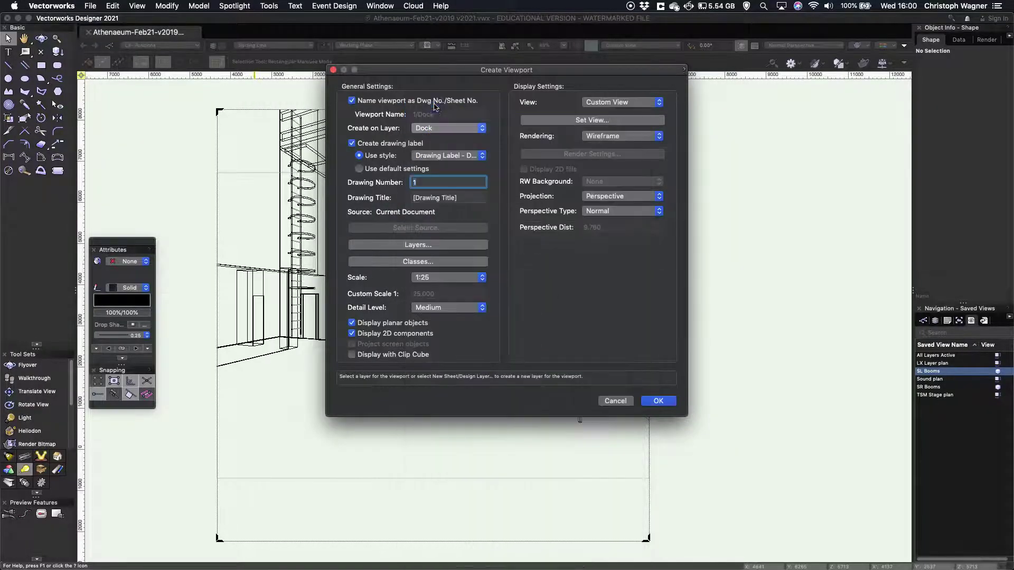
pyautogui.click(516, 141)
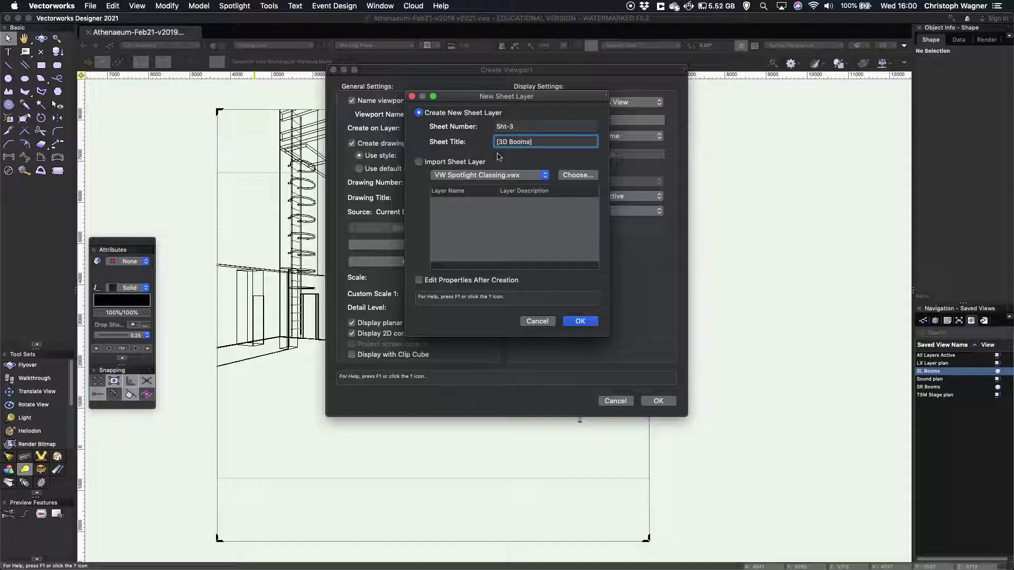
pyautogui.write('[3D Booms]')
pyautogui.click(580, 321)
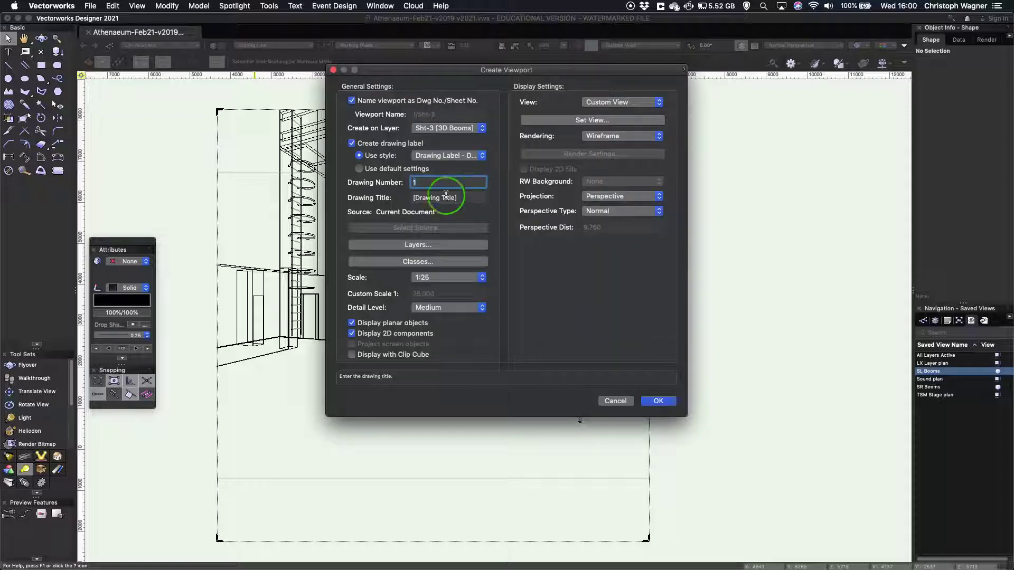
# Set the viewport scale to 1:50 and create the viewport
pyautogui.click(465, 278)
pyautogui.click(446, 287)
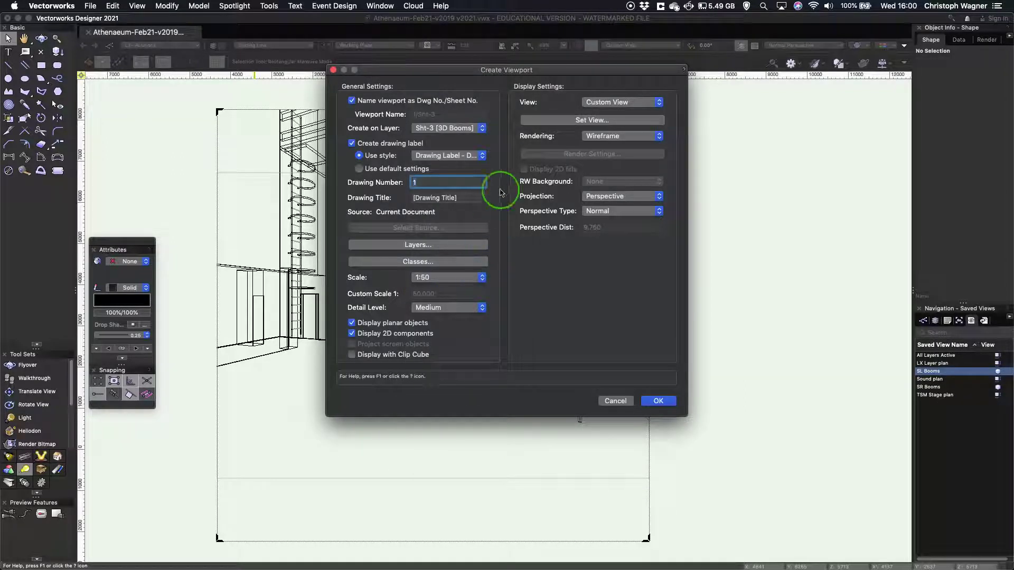
pyautogui.click(668, 400)
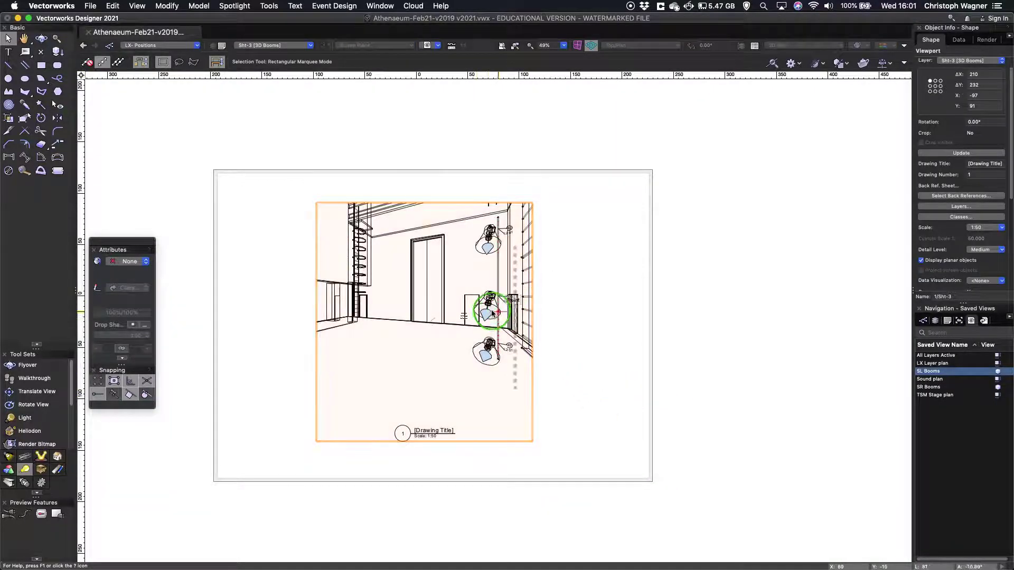
# Shift the 1:50 boom viewport further left on the Sht-3 3D Booms sheet
pyautogui.moveTo(485, 296); pyautogui.dragTo(406, 287)
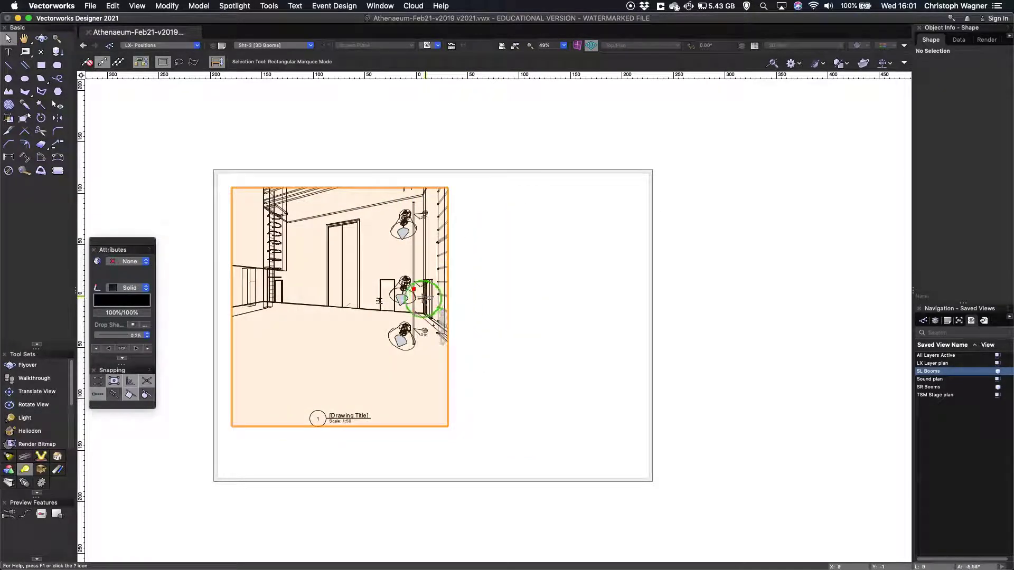
pyautogui.scroll(4, 422, 325)
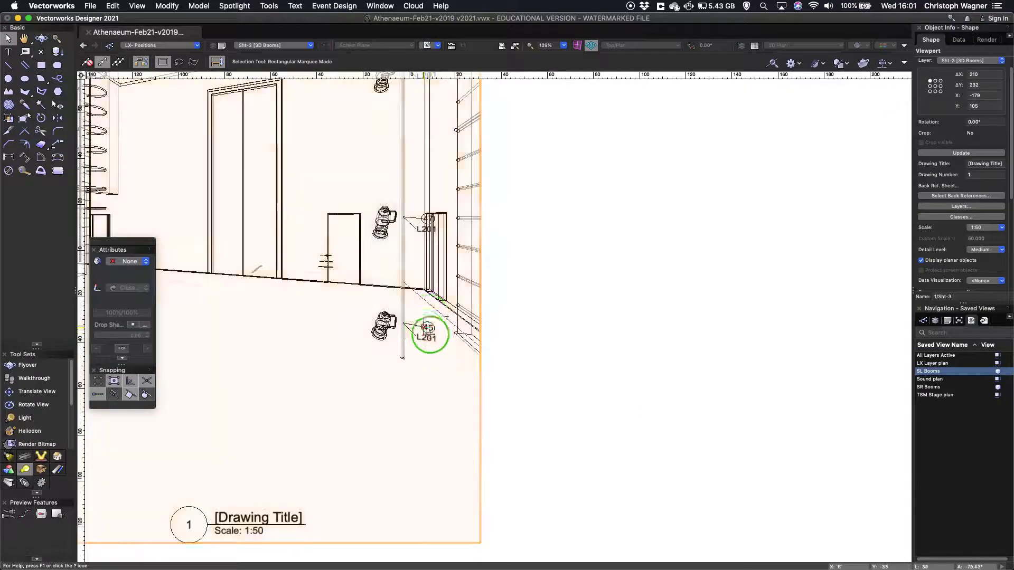
pyautogui.scroll(-2, 441, 285)
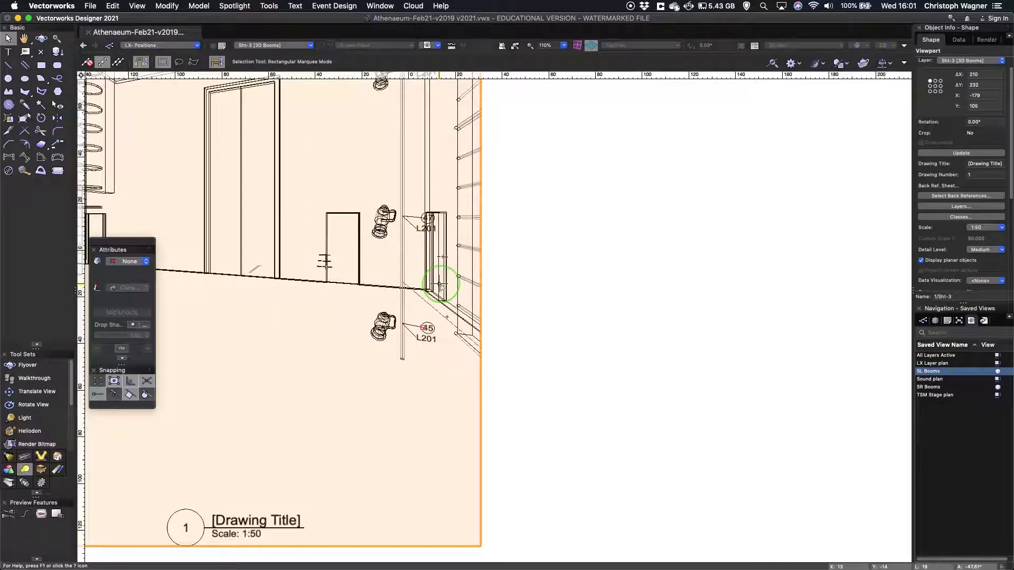
pyautogui.scroll(-1, 443, 287)
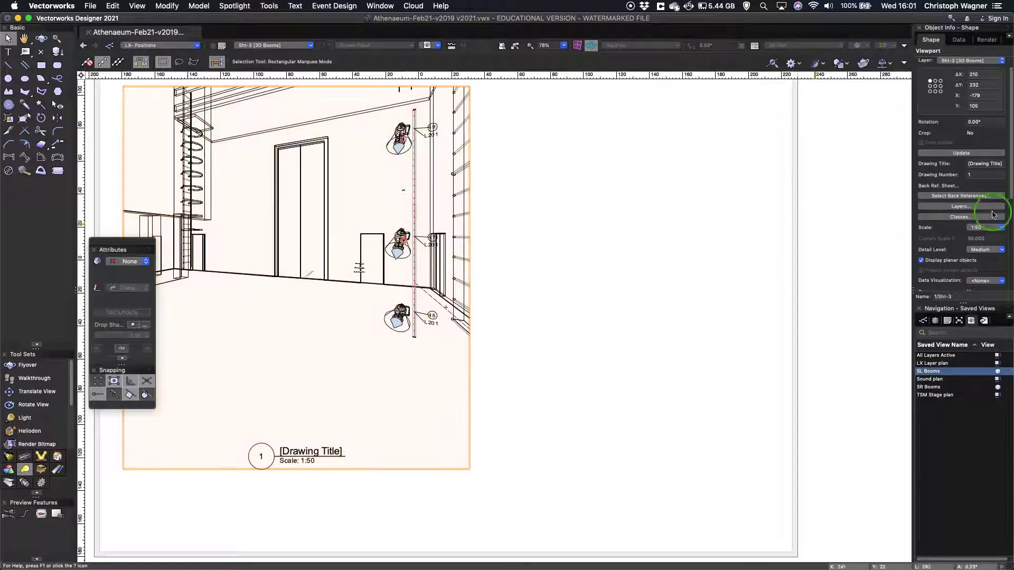
# Bring up the boom viewport's class visibility list, positioned clear of the drawing
pyautogui.click(961, 217)
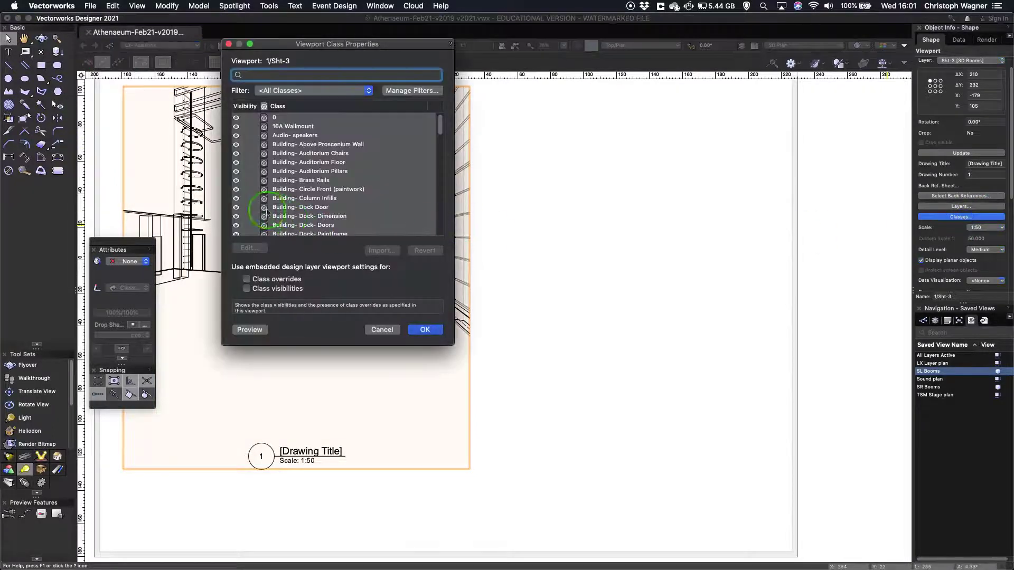
pyautogui.scroll(-5, 256, 203)
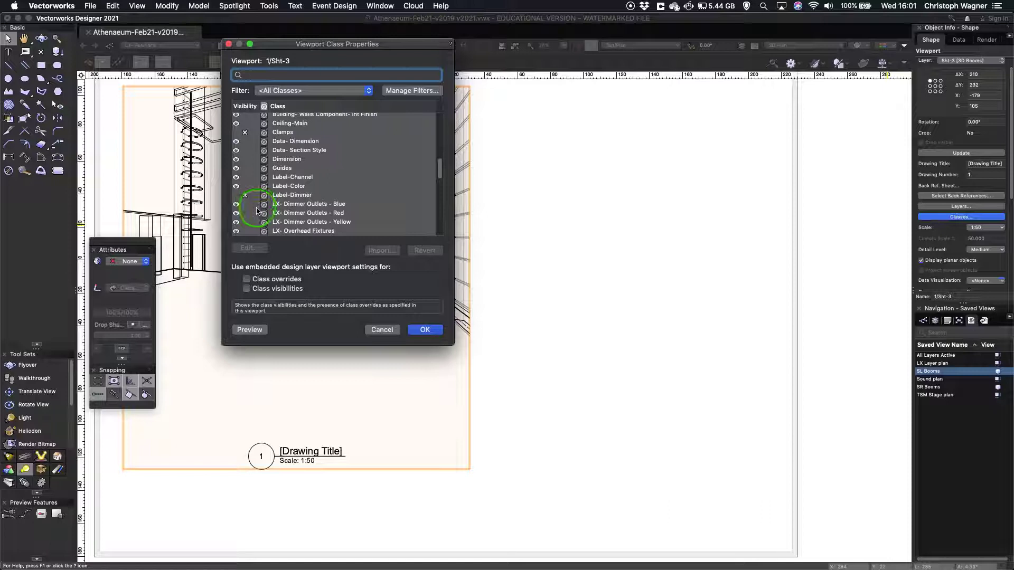
pyautogui.scroll(-2, 256, 211)
pyautogui.scroll(-10, 279, 220)
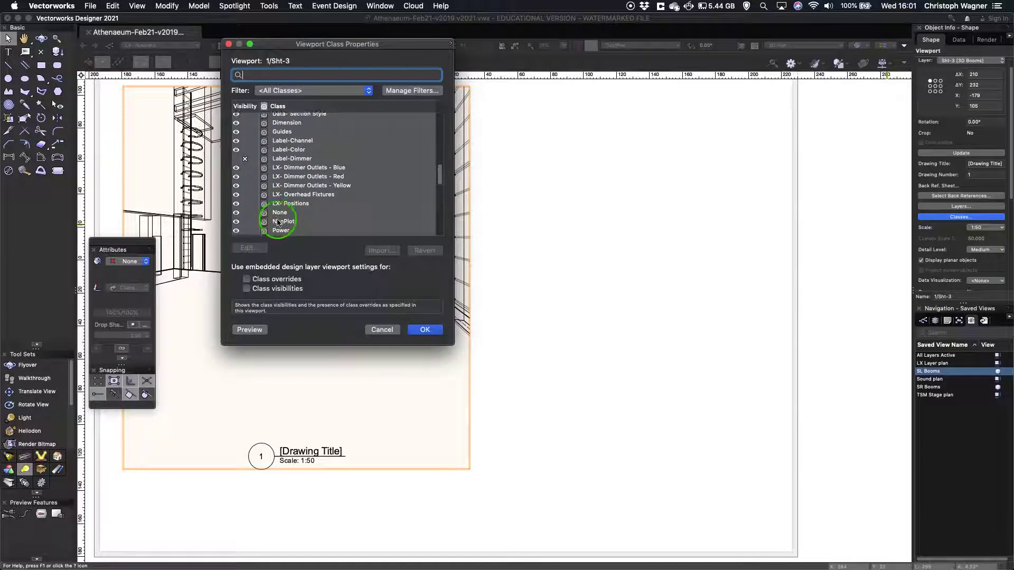
pyautogui.scroll(-8, 278, 221)
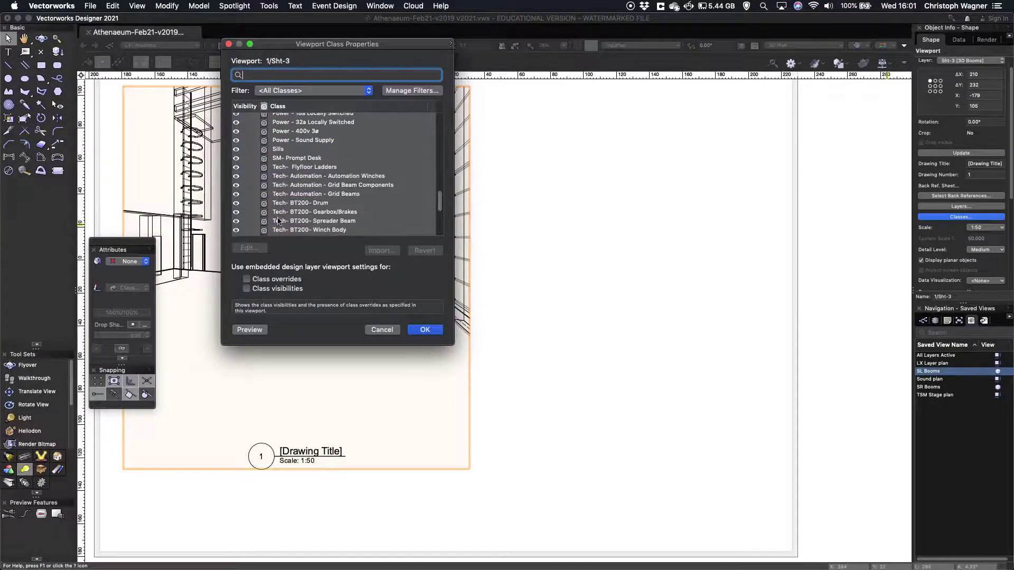
pyautogui.scroll(15, 279, 220)
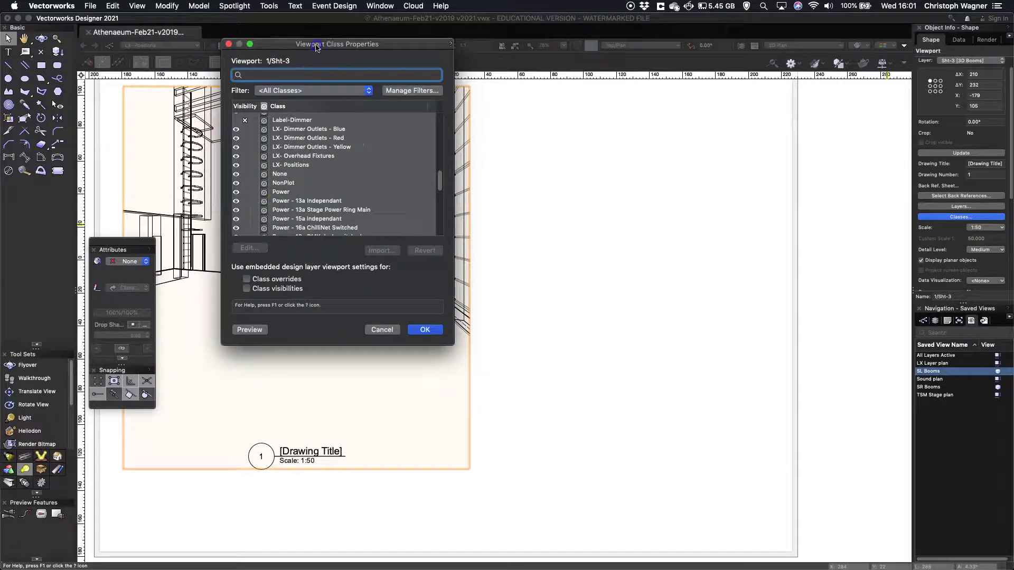
pyautogui.moveTo(315, 47); pyautogui.dragTo(619, 108)
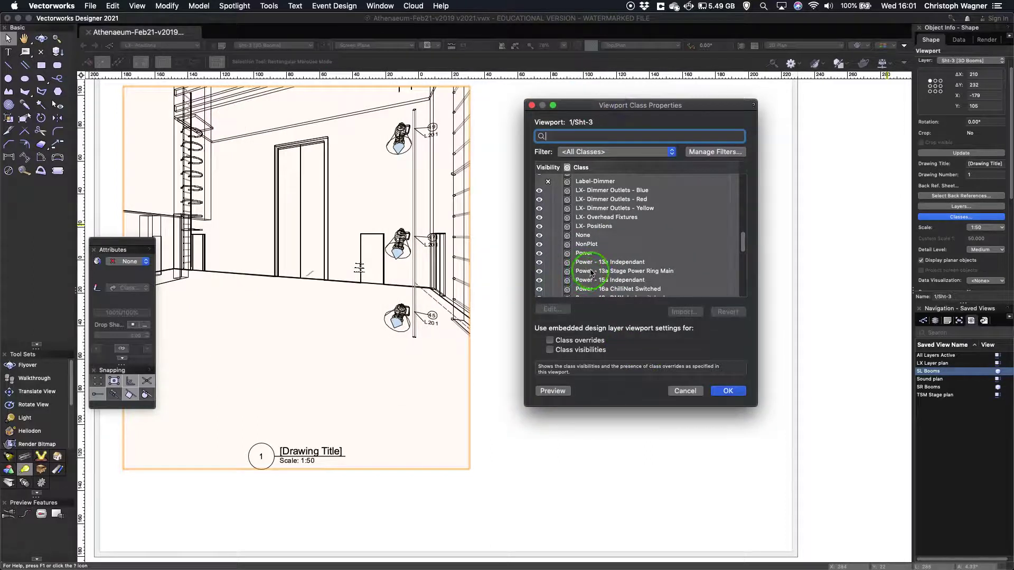
pyautogui.scroll(-2, 591, 273)
pyautogui.scroll(3, 591, 273)
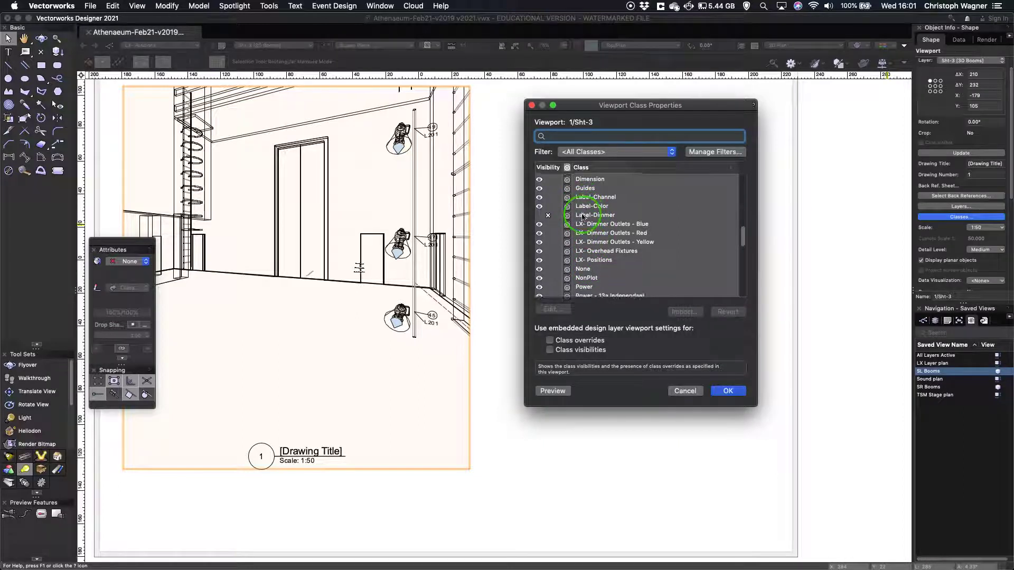
pyautogui.scroll(1, 579, 211)
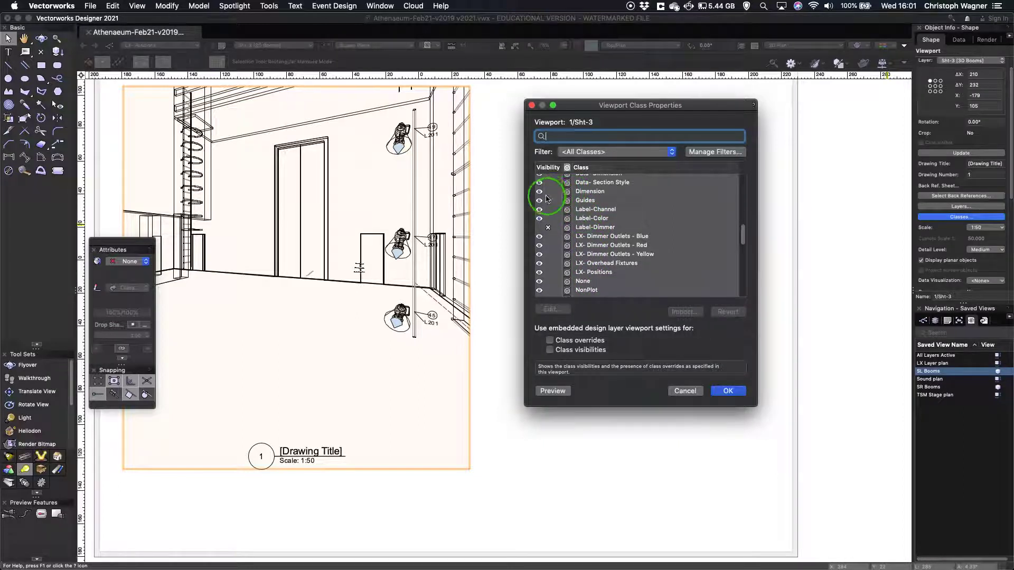
# Preview the classes, keep Dimension visible, and apply with Label-Dimmer hidden
pyautogui.click(552, 390)
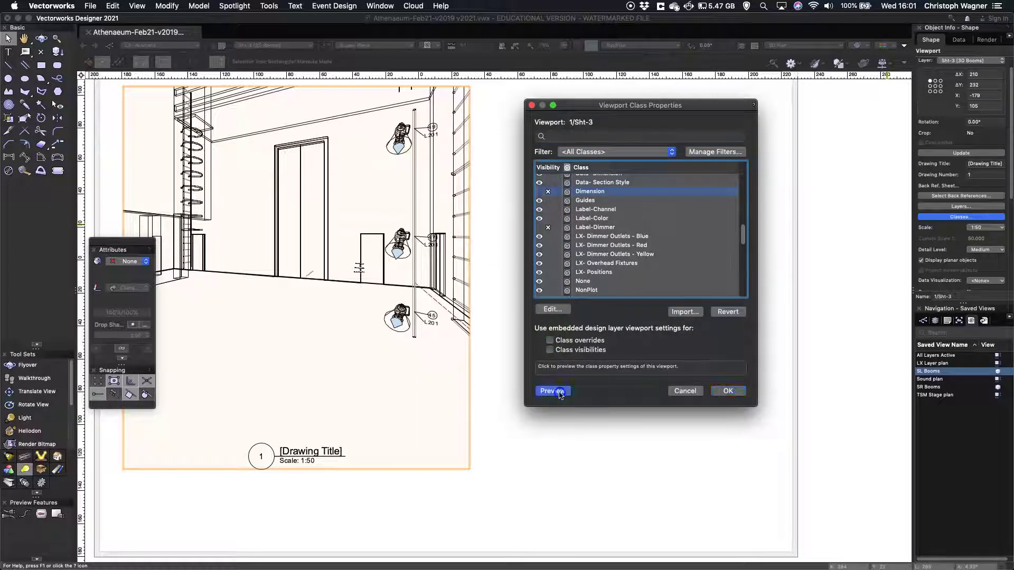
pyautogui.click(546, 205)
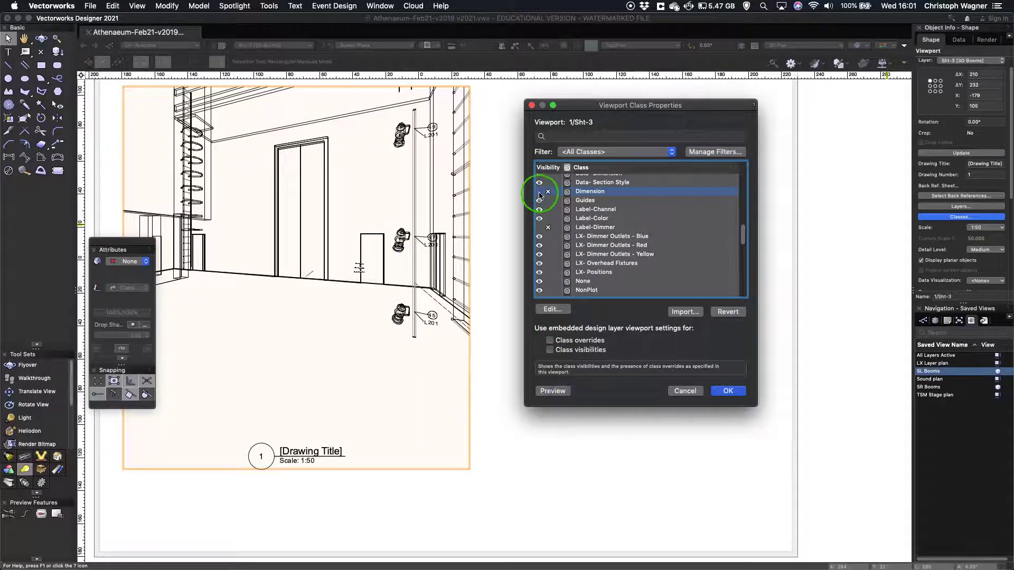
pyautogui.click(539, 195)
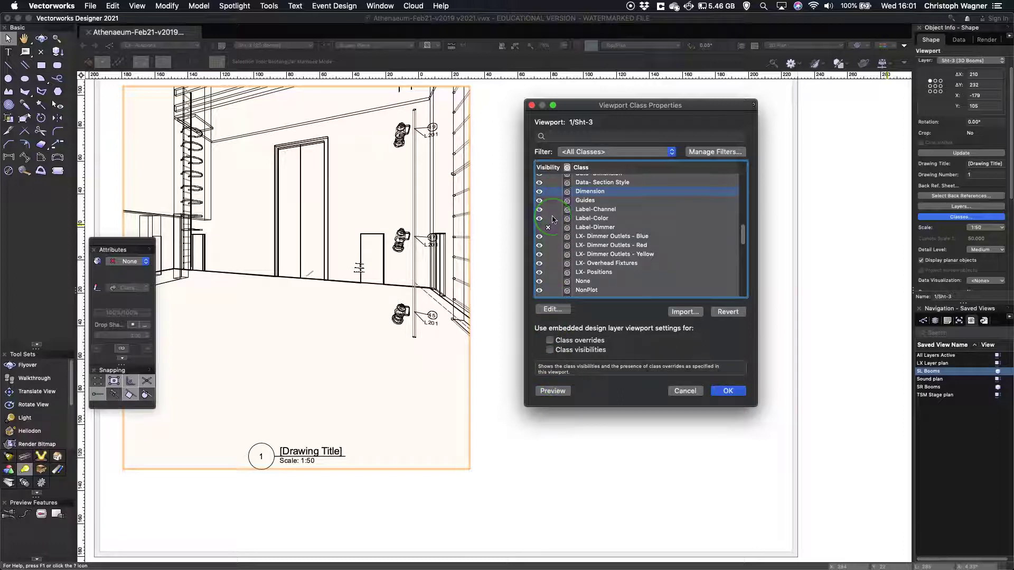
pyautogui.click(728, 391)
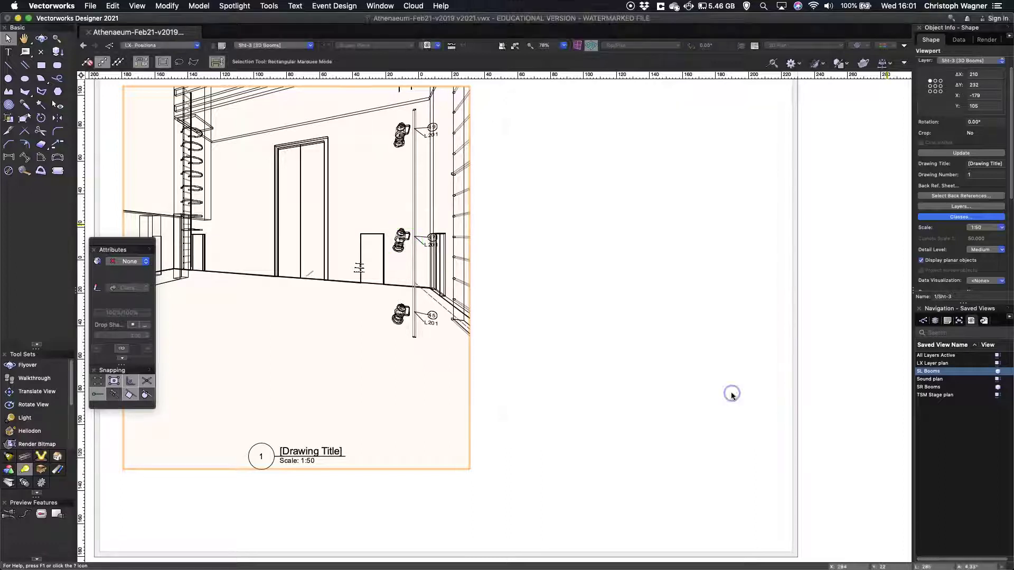
pyautogui.click(515, 352)
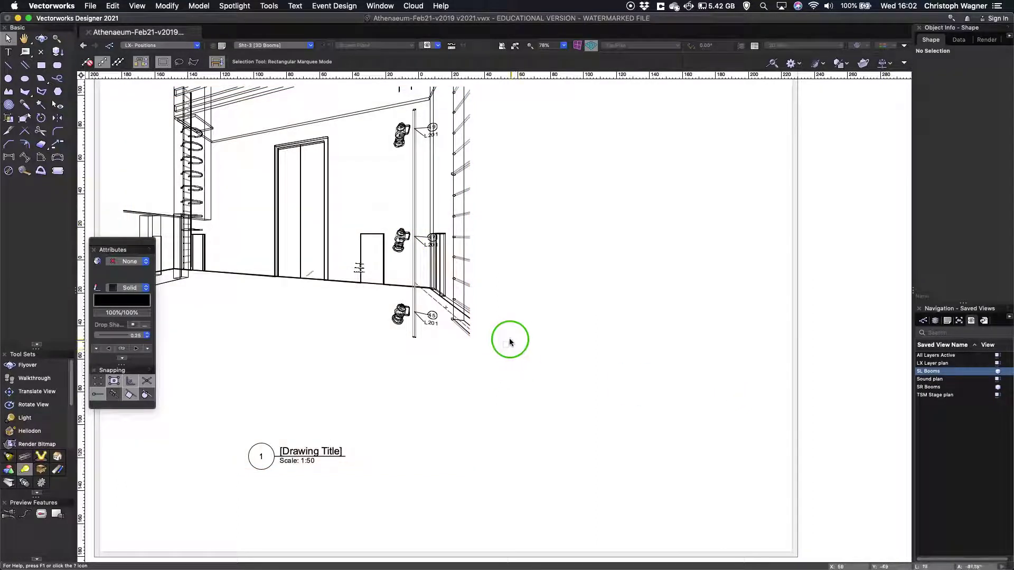